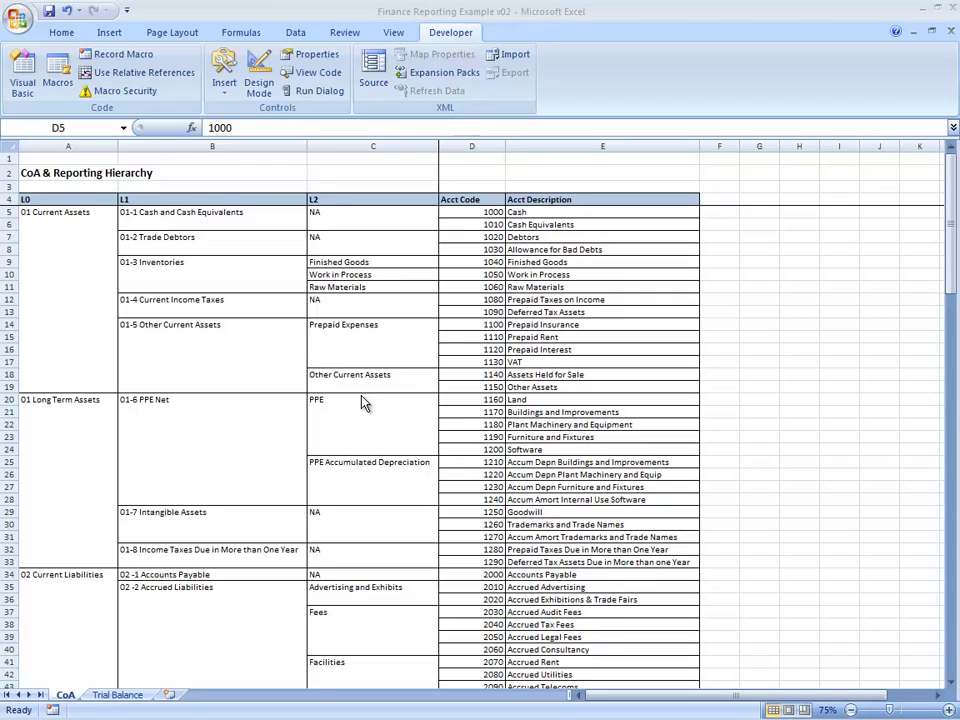
Review the CoA sheet's account codes and descriptions, selecting the full account list
left_click(478, 201)
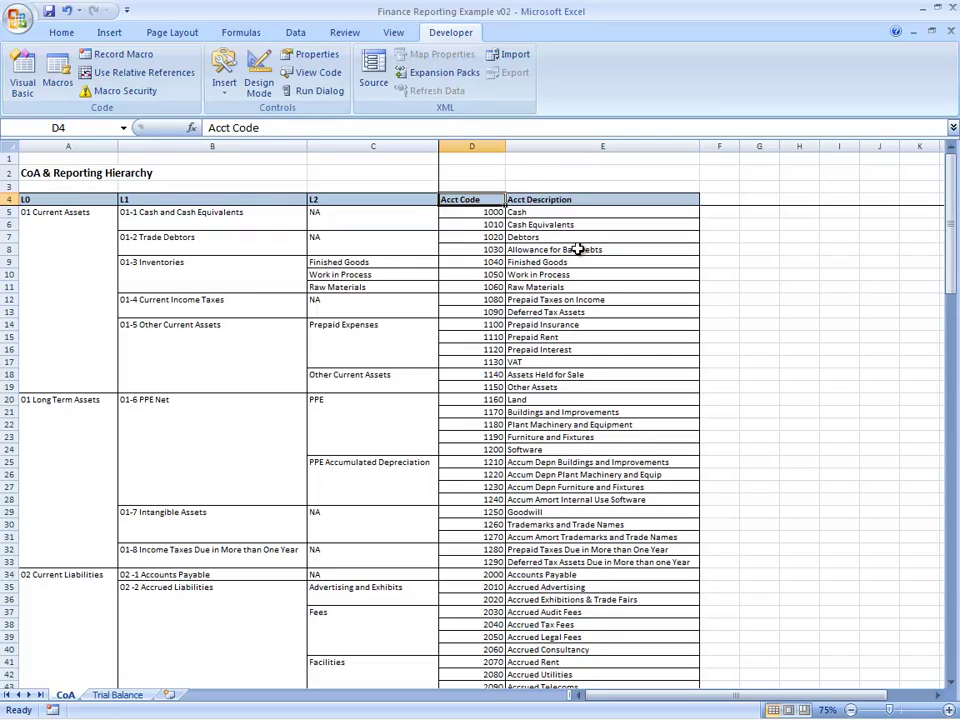
key("Down")
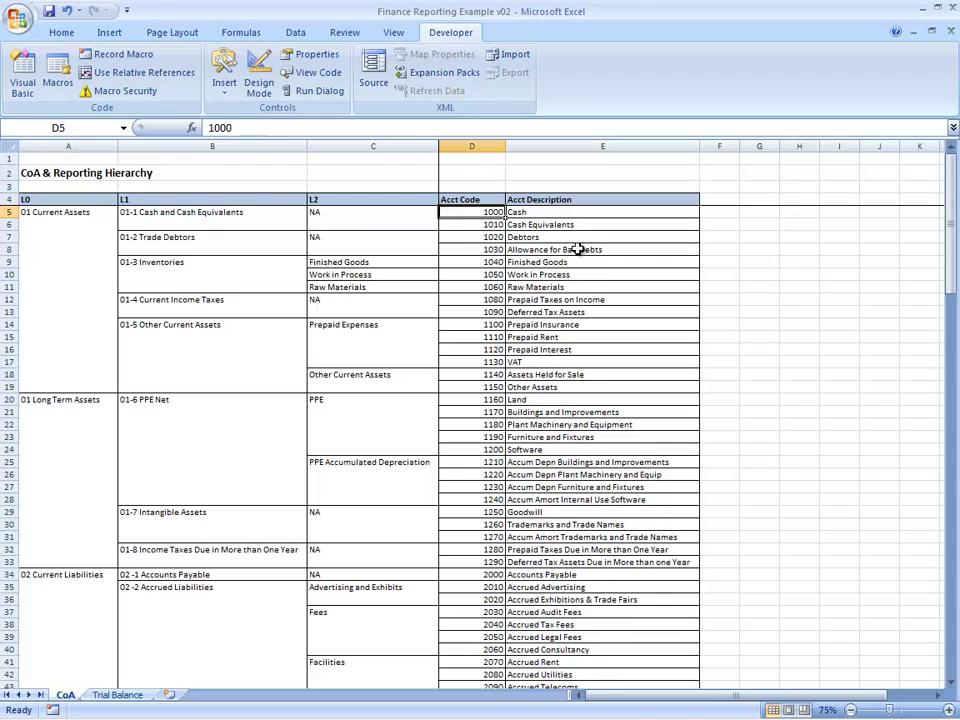
key("shift+Right")
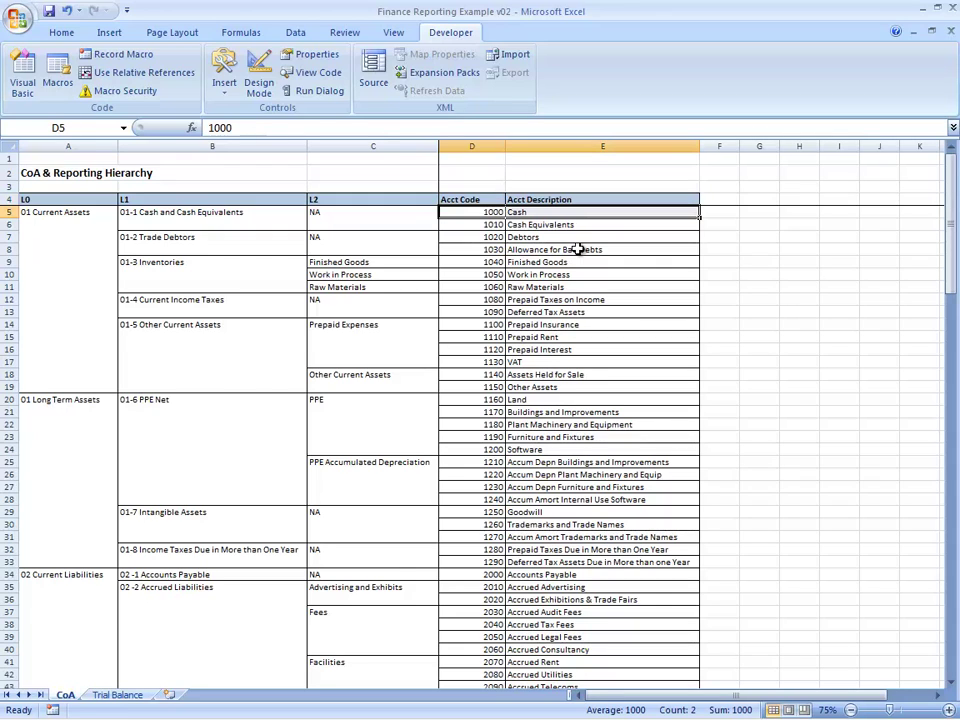
key("ctrl+shift+Down")
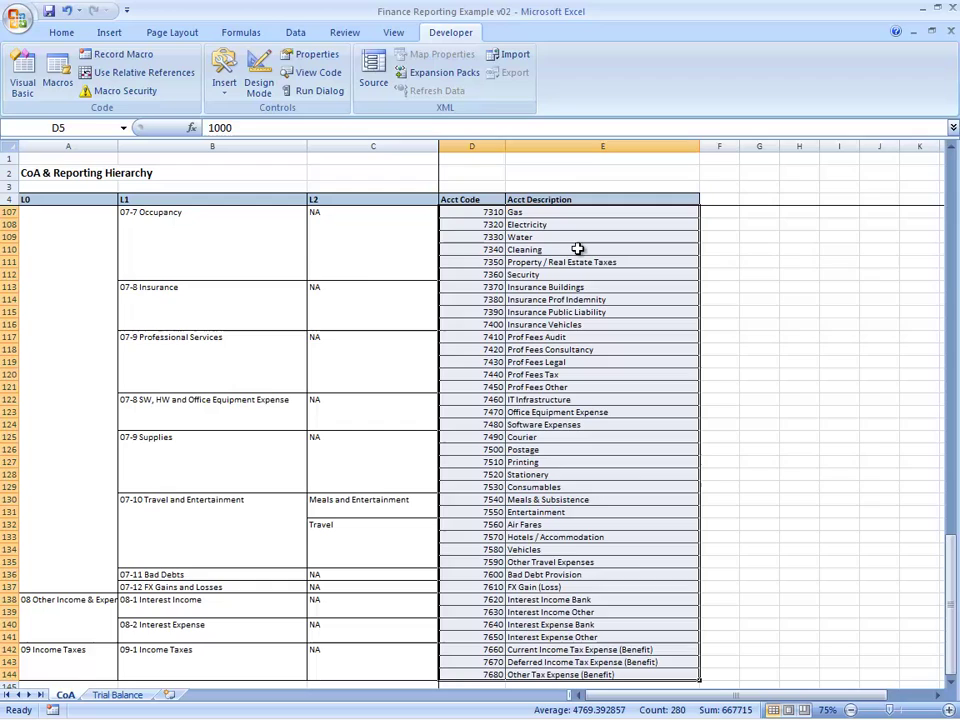
key("Up")
key("Down")
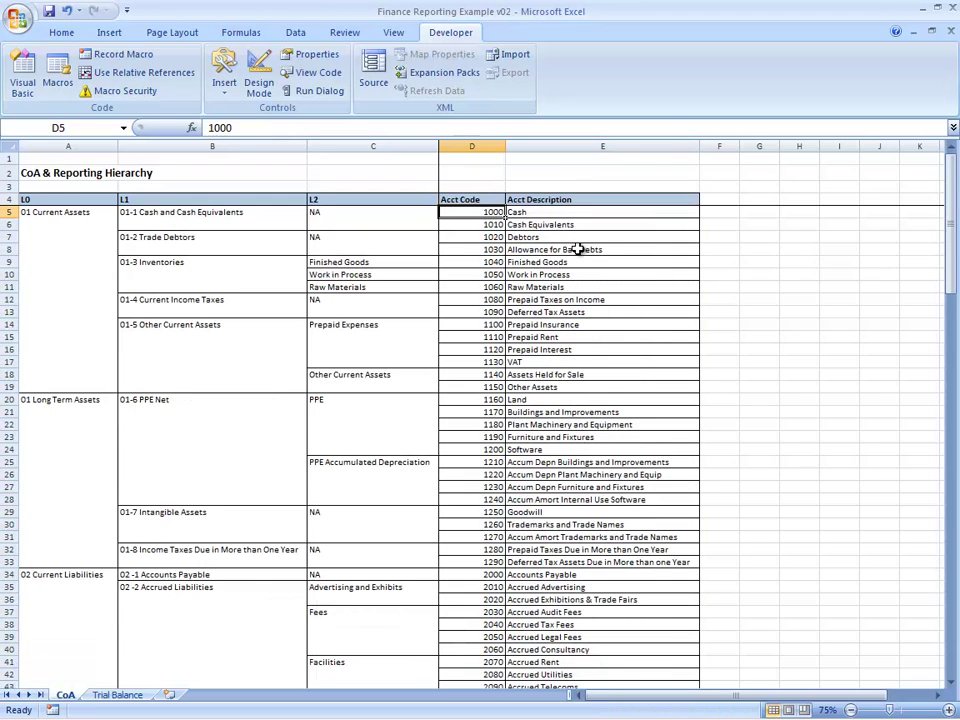
key("Page_Down")
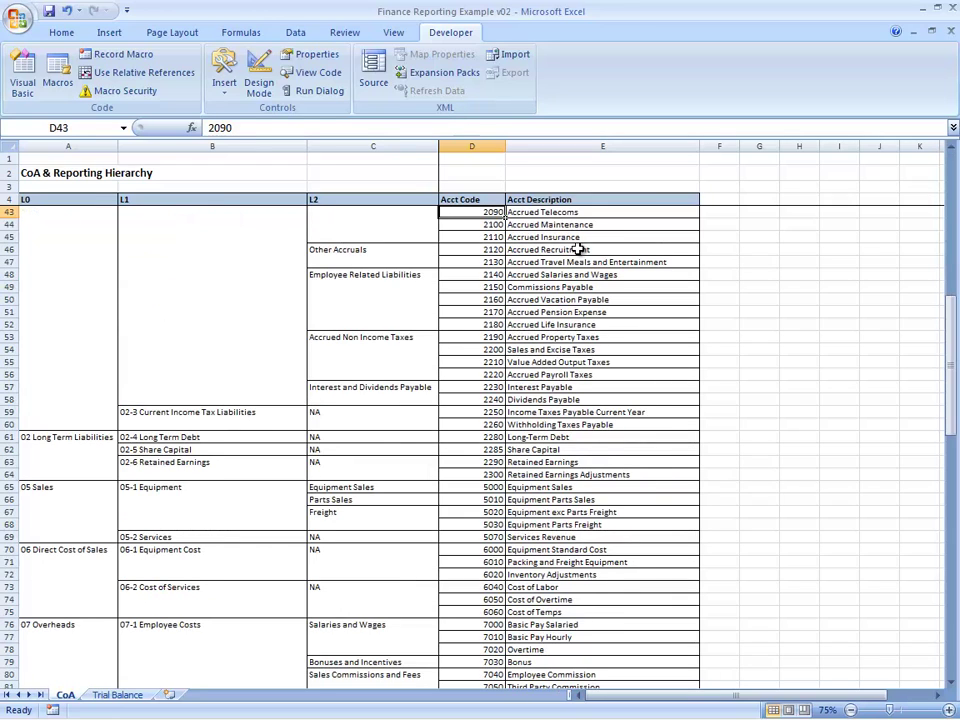
key("Page_Up")
Review the L0, L1 and L2 level columns of the chart of accounts
key("Home")
key("Up")
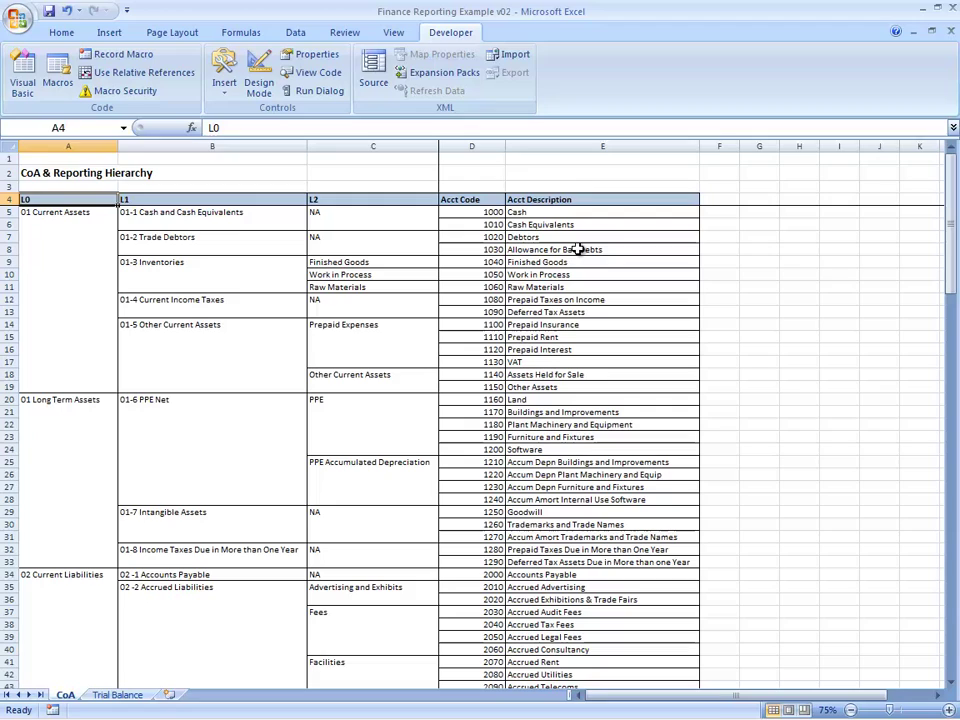
key("shift+Right")
key("shift+Right")
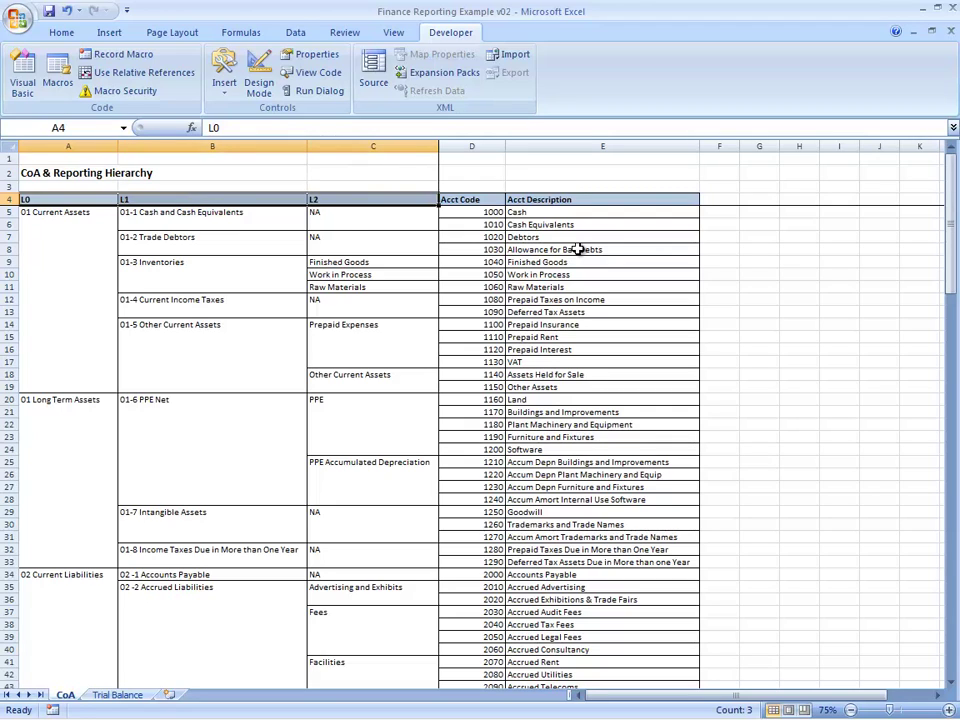
key("shift+Down")
key("shift+Down")
key("shift+Down")
key("shift+Down")
key("shift+Down")
key("shift+Down")
key("shift+Down")
key("shift+Down")
key("shift+Down")
key("shift+Down")
key("shift+Down")
key("shift+Down")
key("shift+Down")
key("shift+Down")
key("shift+Down")
key("shift+Down")
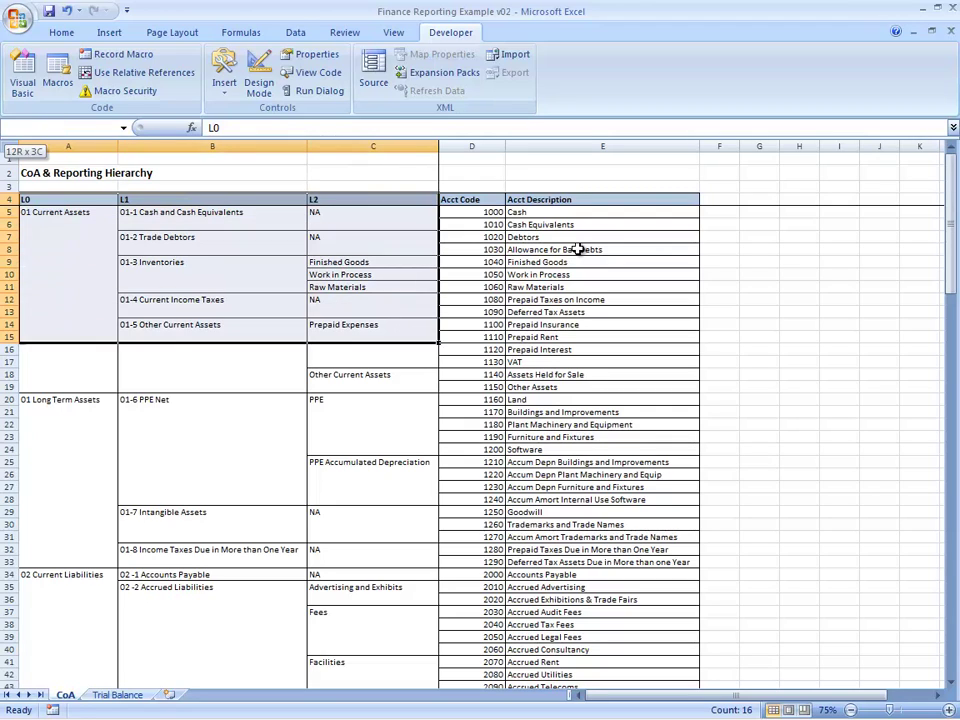
key("Up")
key("Down")
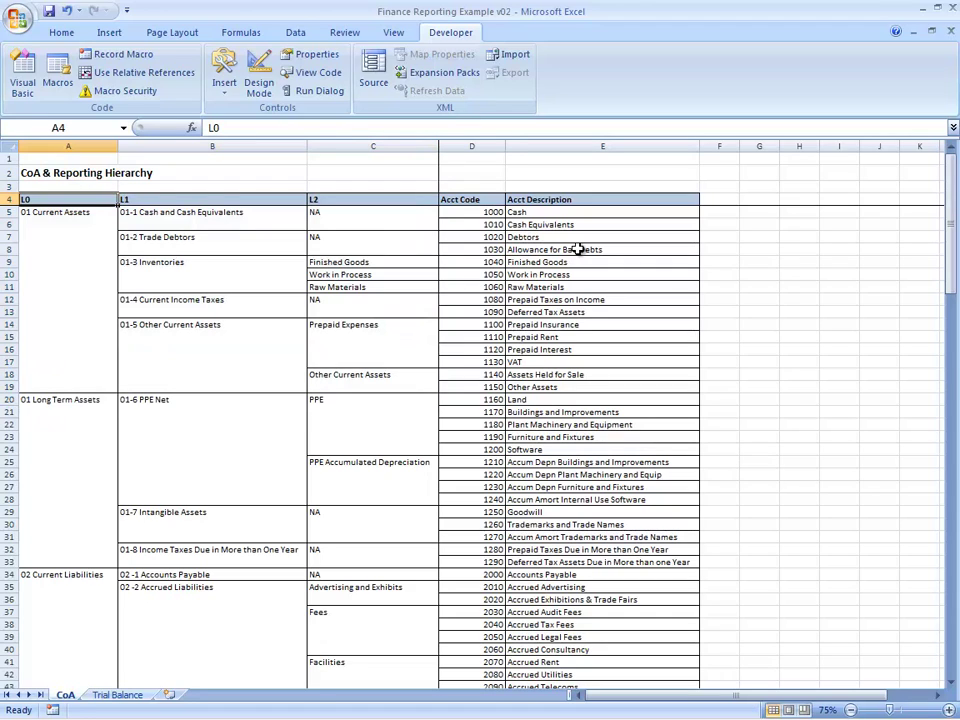
key("Down")
key("Right")
key("Right")
key("Right")
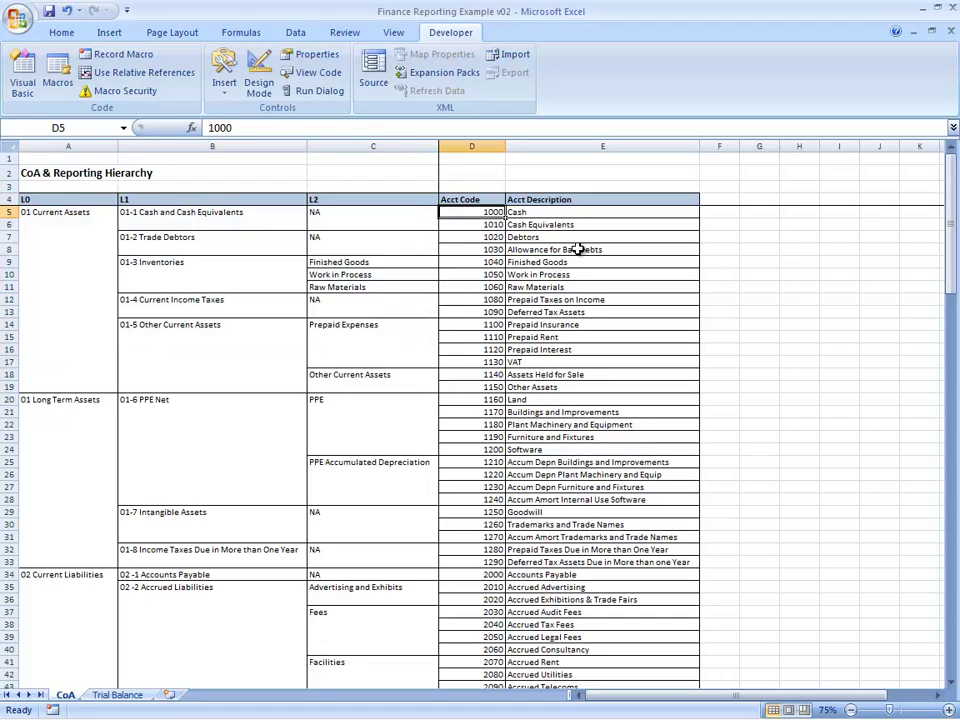
left_click(126, 698)
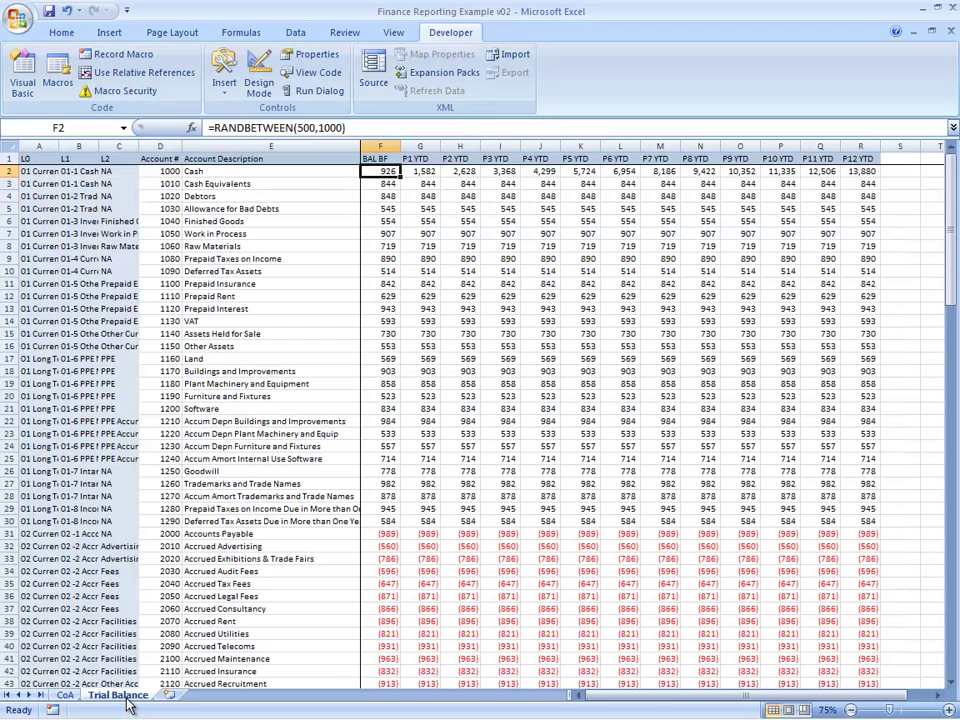
key("Left")
key("Left")
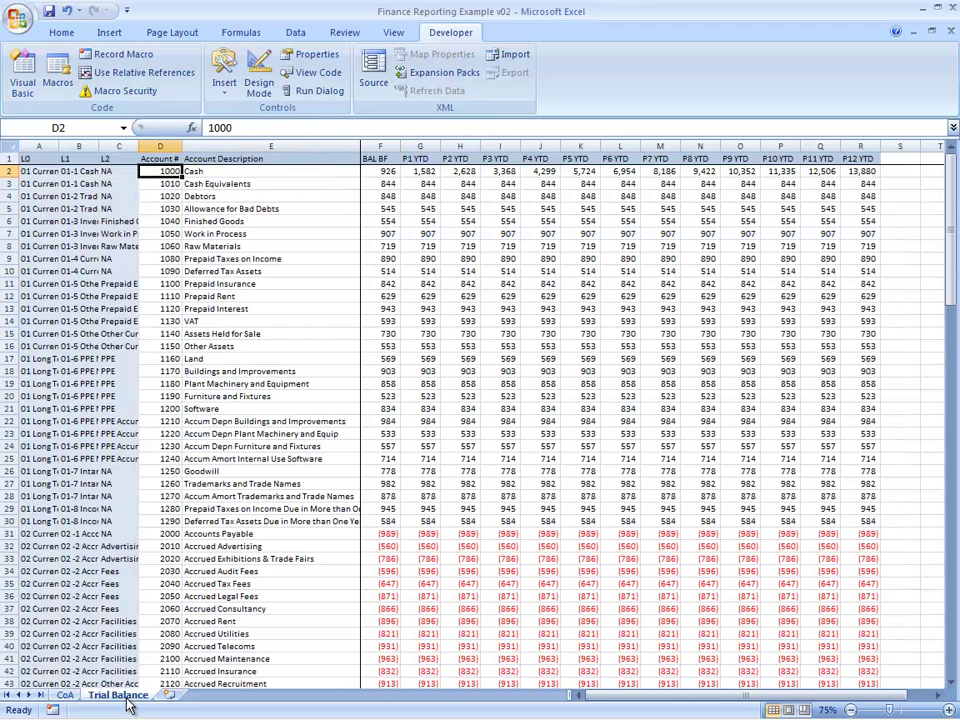
key("shift+Right")
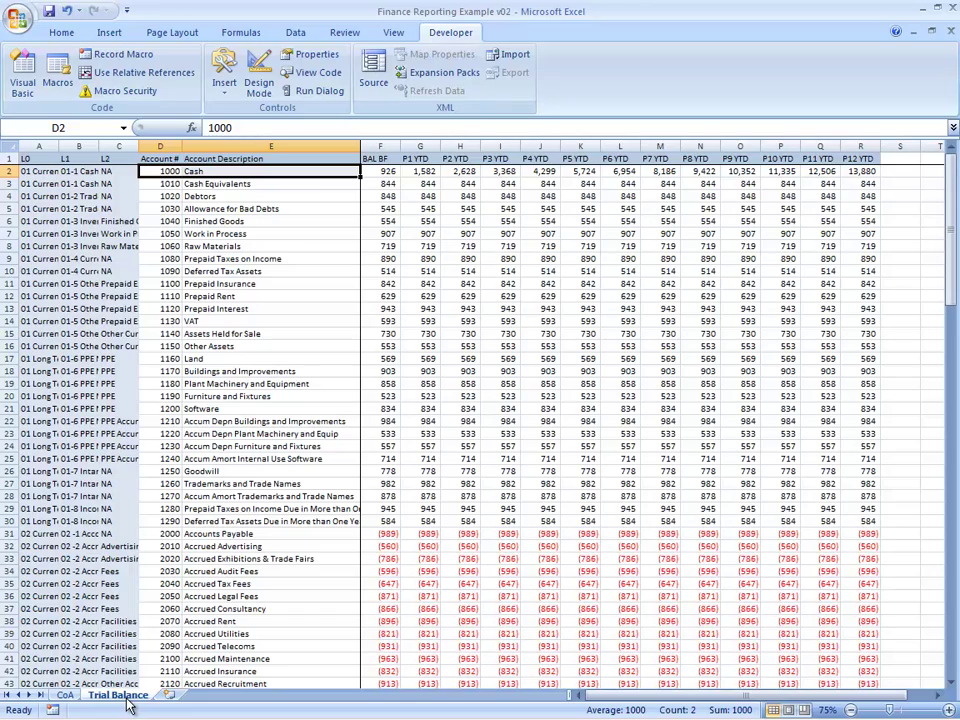
key("ctrl+shift+Down")
key("Up")
key("Right")
key("Right")
key("Right")
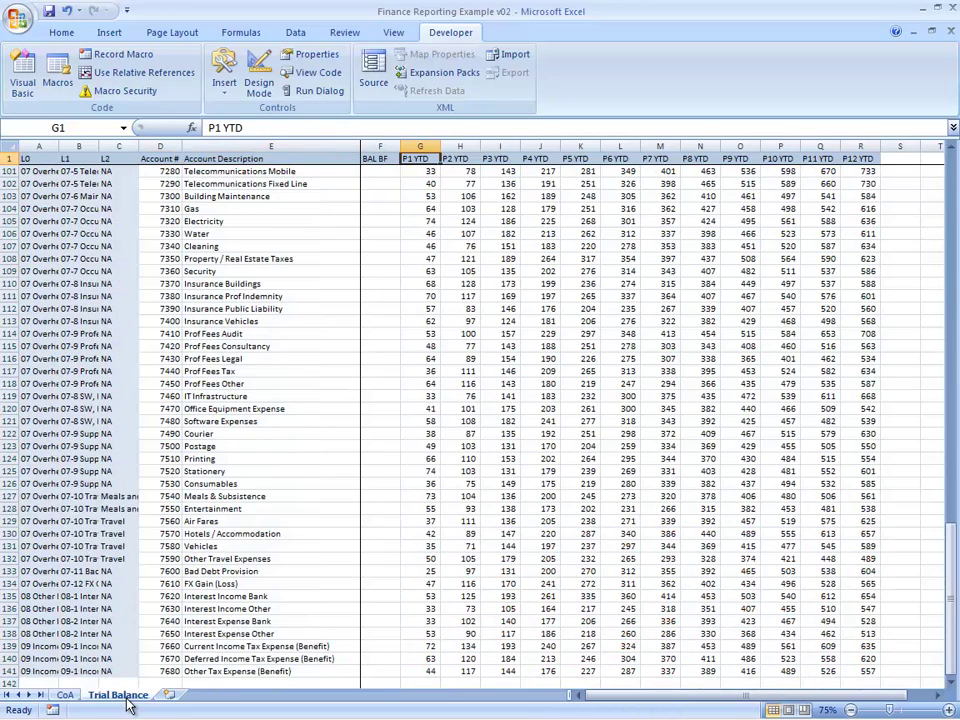
key("Left")
key("Left")
key("Right")
key("Down")
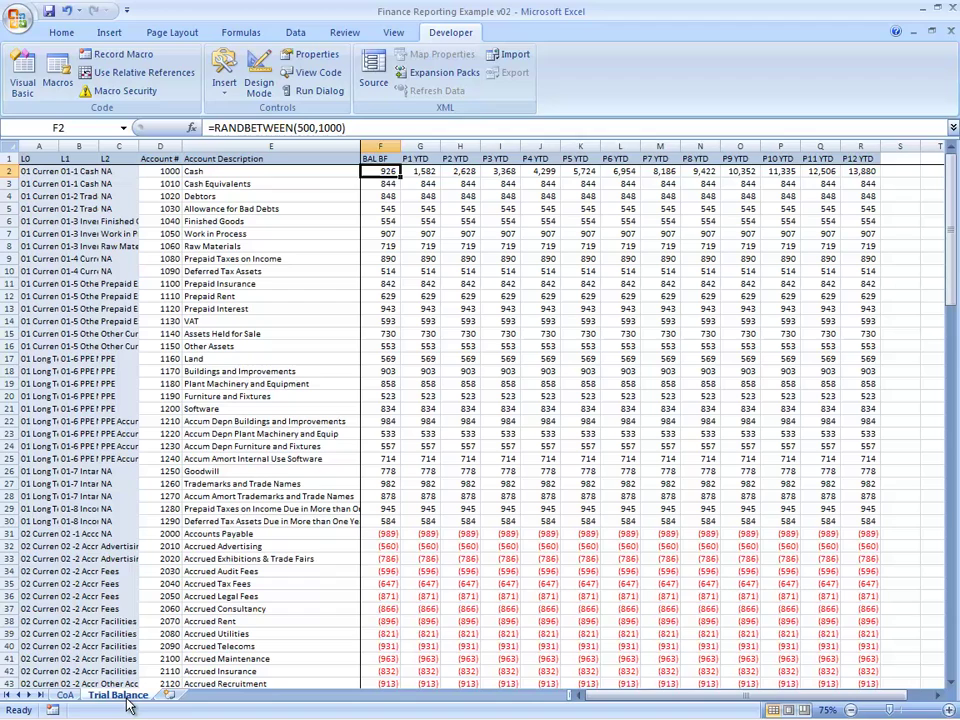
key("Up")
key("Down")
key("ctrl+shift+Down")
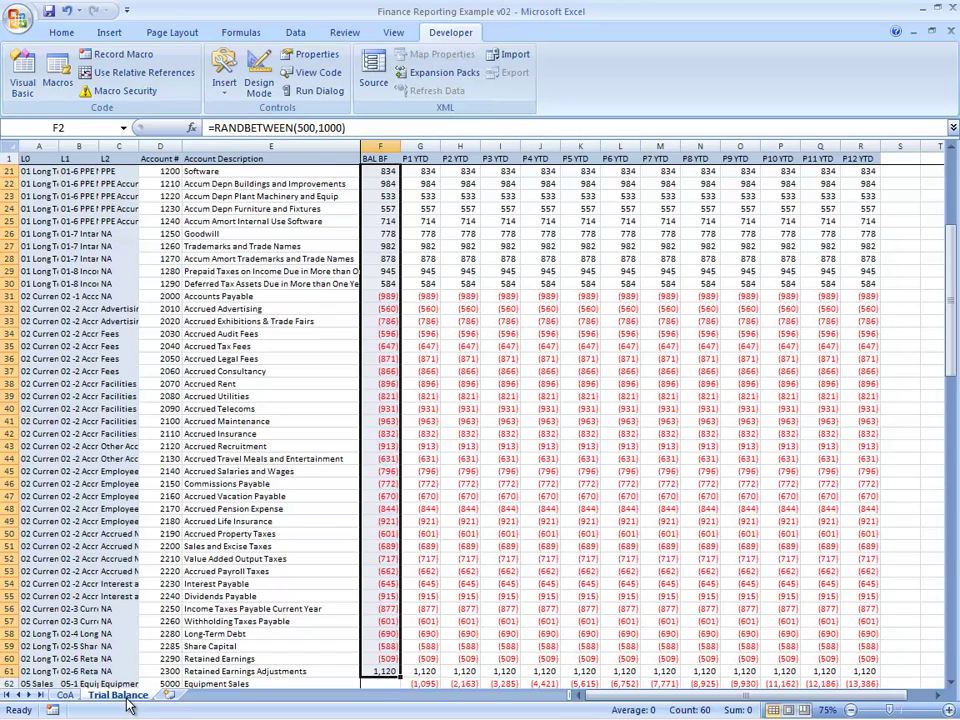
key("Up")
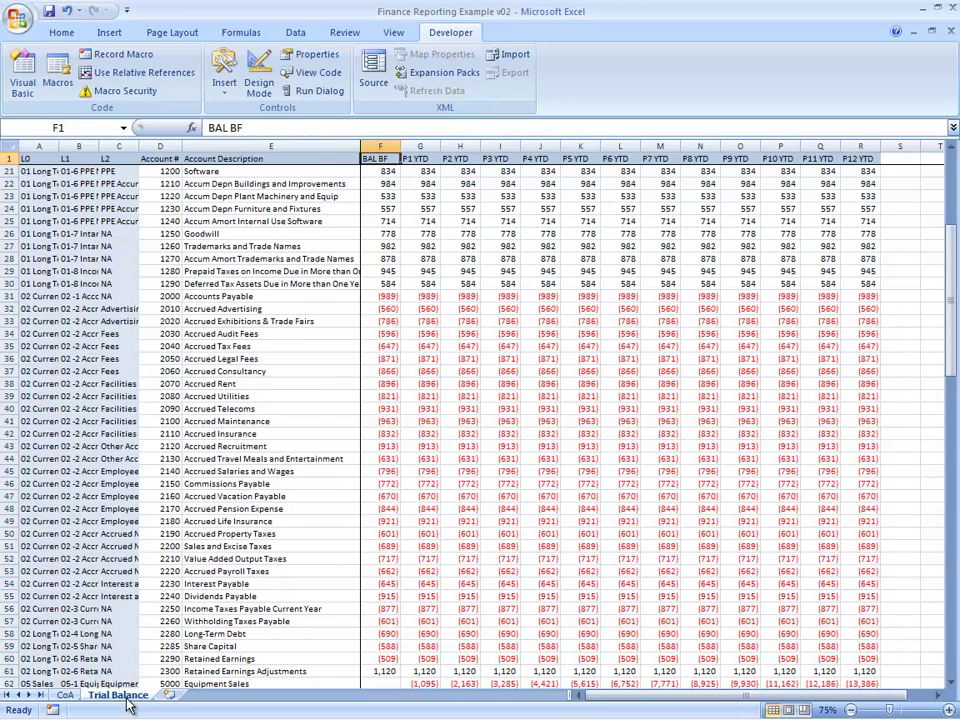
key("Down")
key("Down")
key("Up")
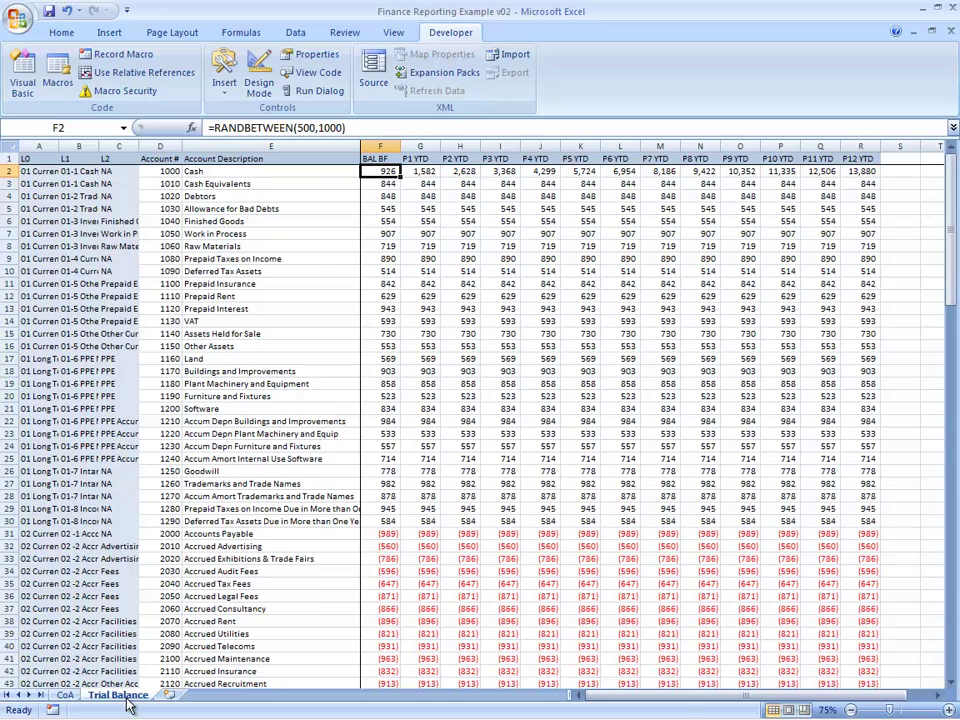
key("shift+Down")
key("shift+Down")
key("shift+Down")
key("shift+Down")
key("shift+Down")
key("shift+Down")
key("shift+Down")
key("shift+Down")
key("shift+Down")
key("shift+Down")
key("shift+Down")
key("shift+Down")
key("shift+Down")
key("shift+Down")
key("shift+Down")
key("shift+Down")
key("shift+Down")
key("shift+Down")
key("shift+Down")
key("shift+Down")
key("shift+Down")
key("shift+Down")
key("shift+Down")
key("shift+Down")
key("shift+Down")
key("shift+Down")
key("shift+Down")
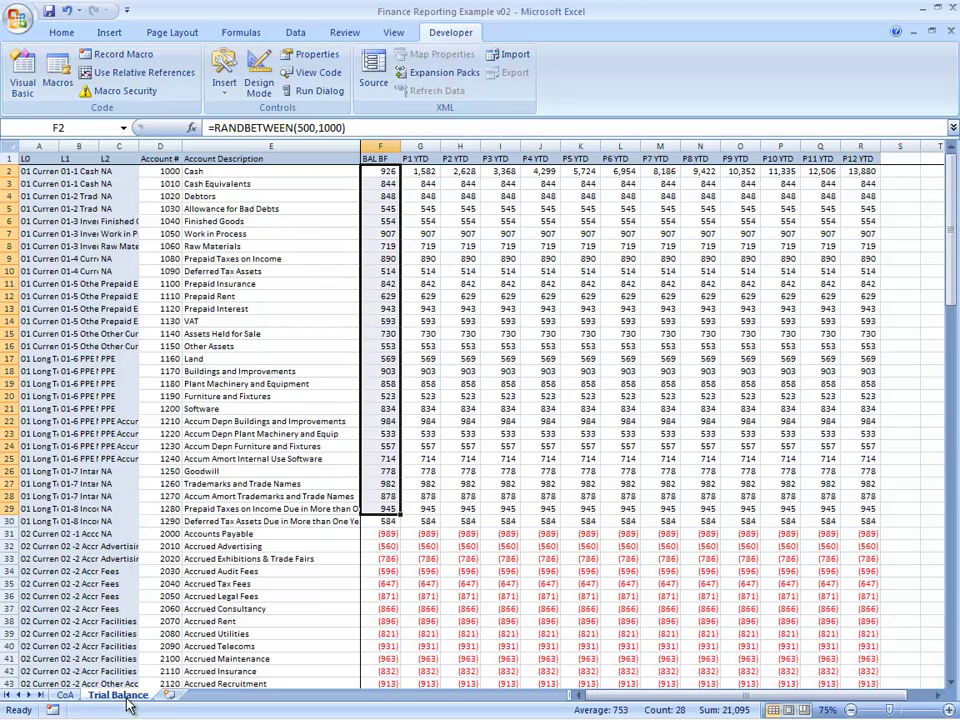
key("Down")
key("Down")
key("Down")
key("Down")
key("Down")
key("Down")
key("Down")
key("Up")
key("Up")
key("Up")
key("Up")
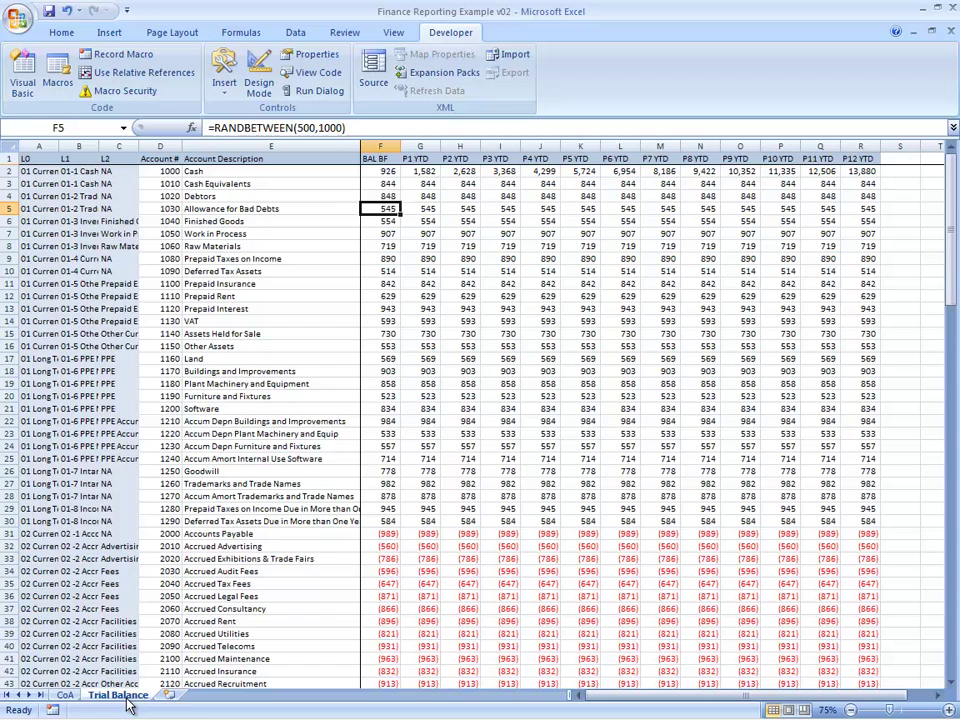
key("Up")
key("Up")
key("Up")
key("Down")
key("Down")
key("Down")
key("Down")
key("Down")
key("Down")
key("Down")
key("Down")
key("Down")
key("Down")
key("Down")
key("Down")
key("Down")
key("Down")
key("Down")
key("Down")
key("Down")
key("Down")
key("Down")
key("Down")
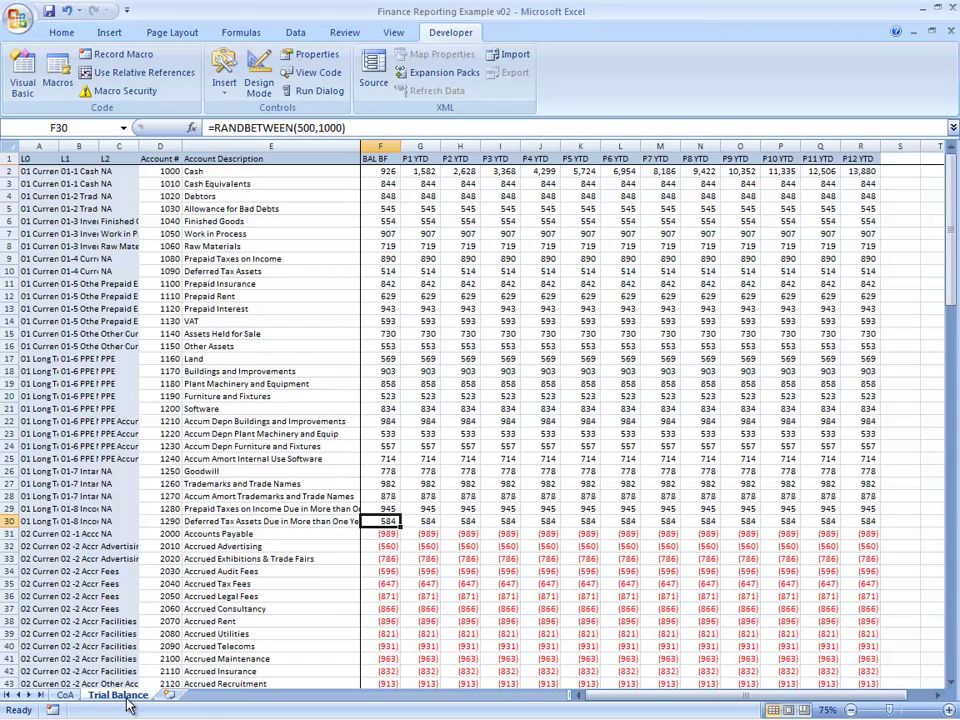
key("Up")
key("ctrl+Up")
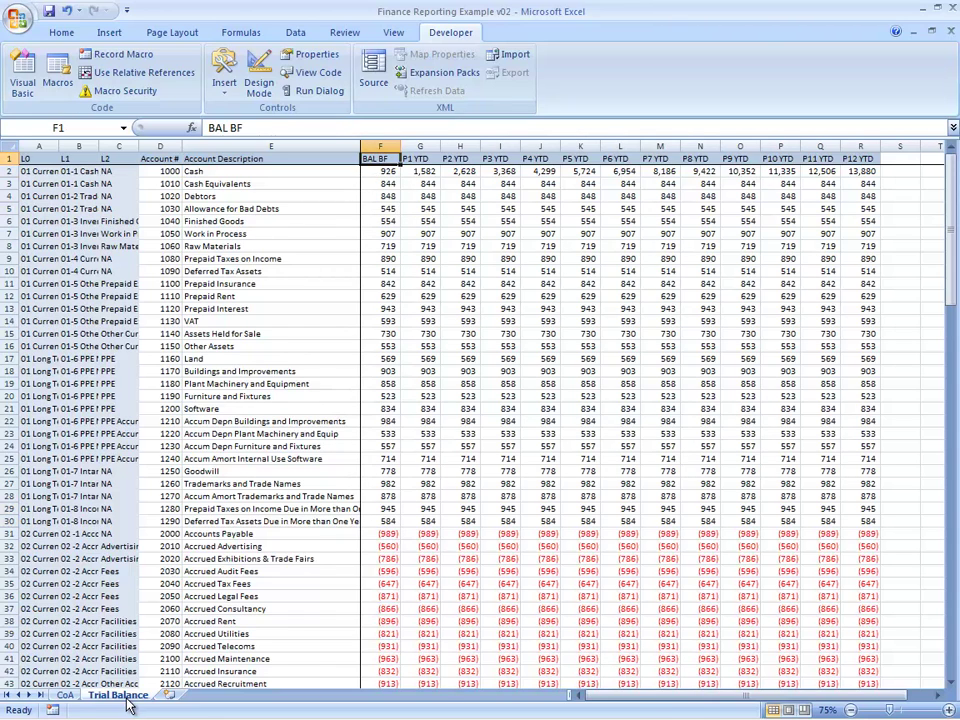
key("Down")
key("ctrl+shift+Down")
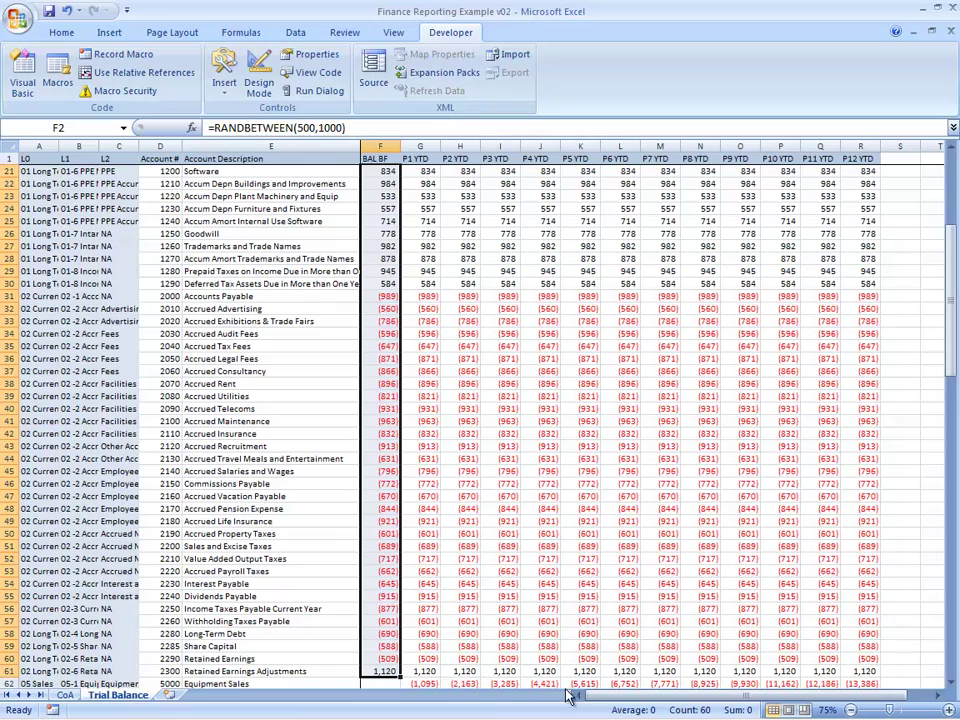
key("Right")
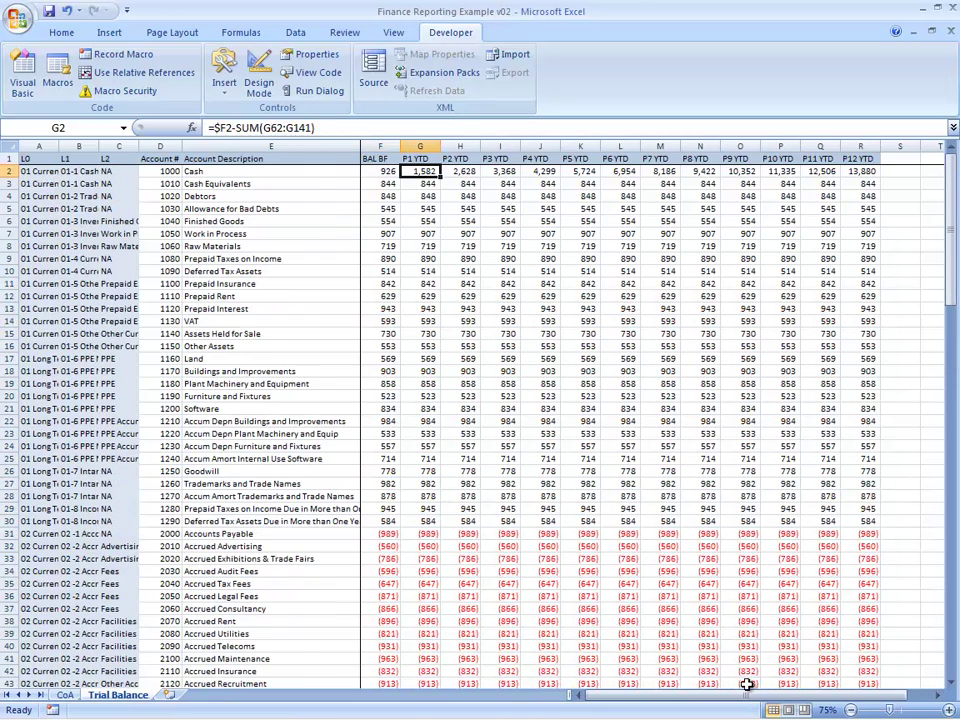
key("Up")
key("Down")
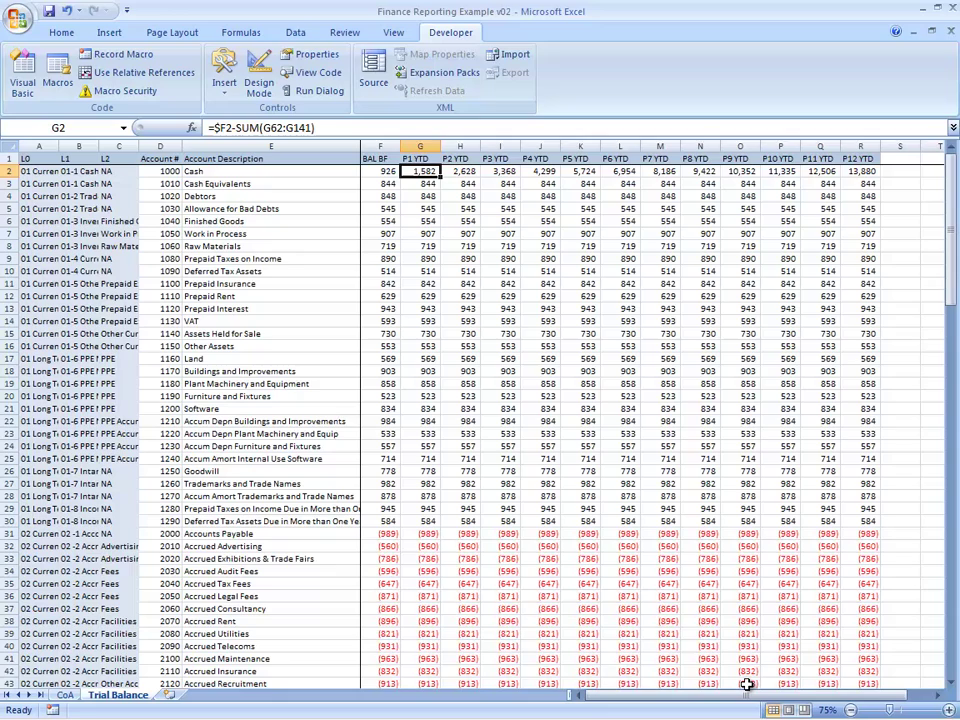
key("Page_Down")
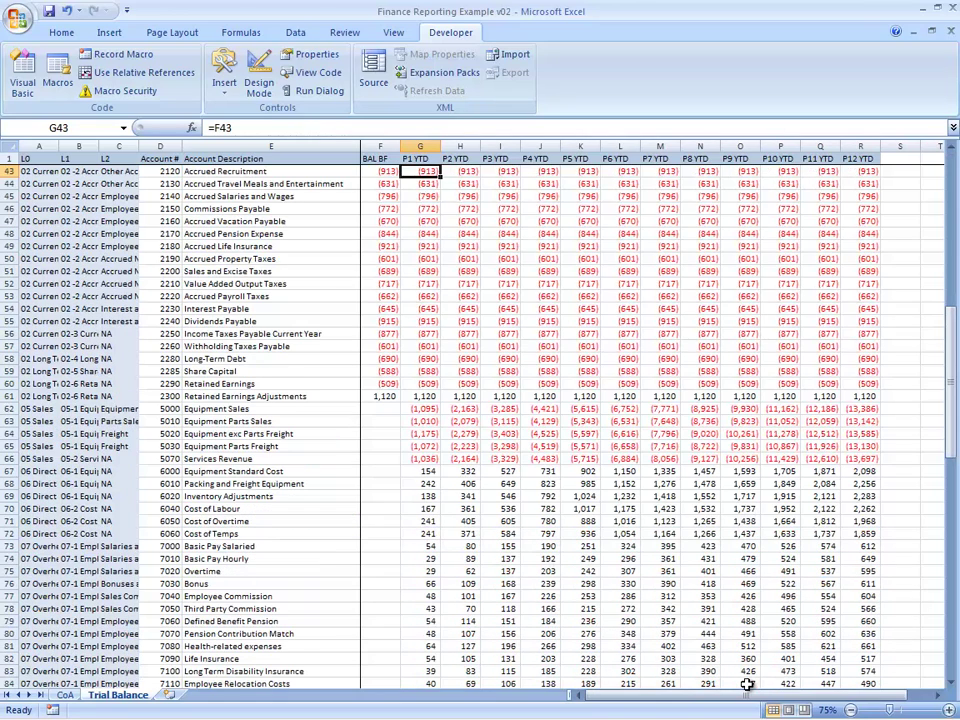
key("Down")
key("Down")
key("Down")
key("Down")
key("Down")
key("Down")
key("Down")
key("Down")
key("Down")
key("Down")
key("Down")
key("Down")
key("Down")
key("Down")
key("Down")
key("Down")
key("Down")
key("Down")
key("Down")
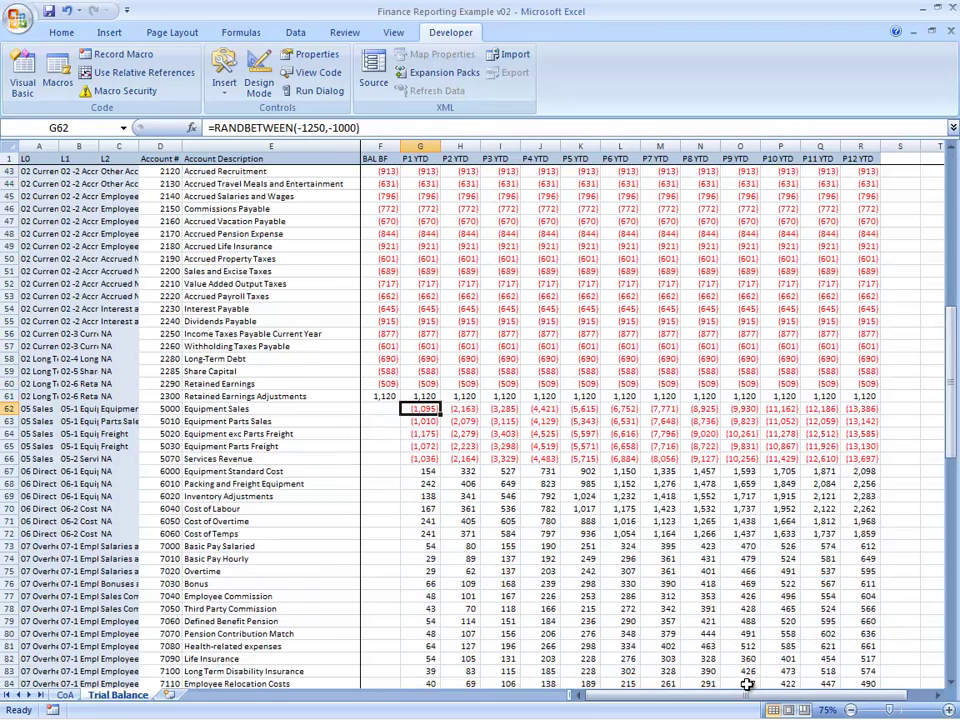
key("ctrl+shift+Down")
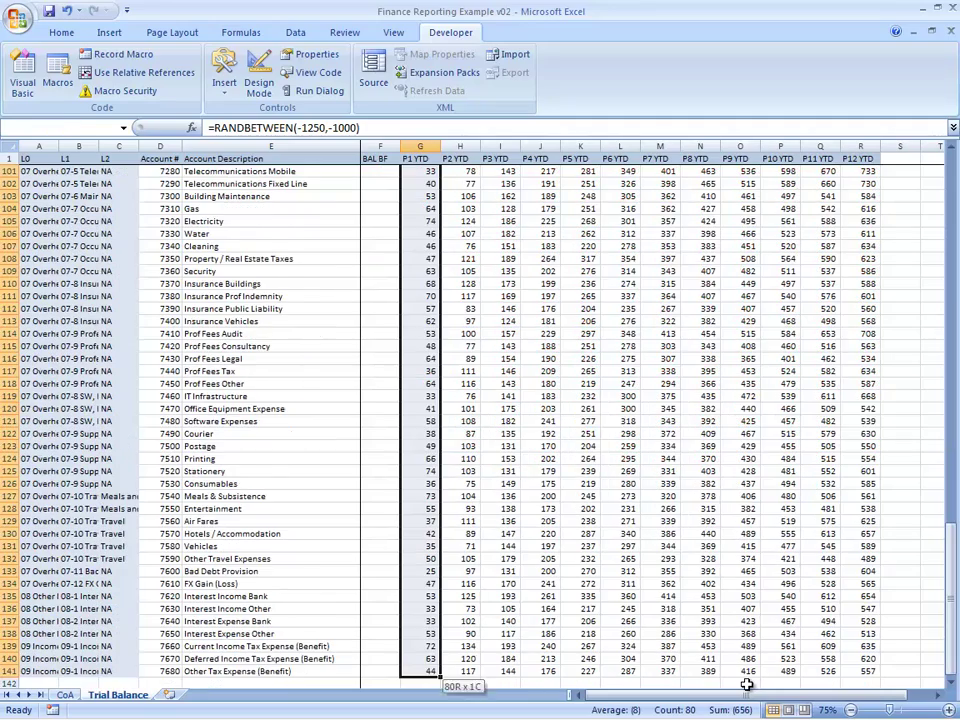
key("ctrl+Up")
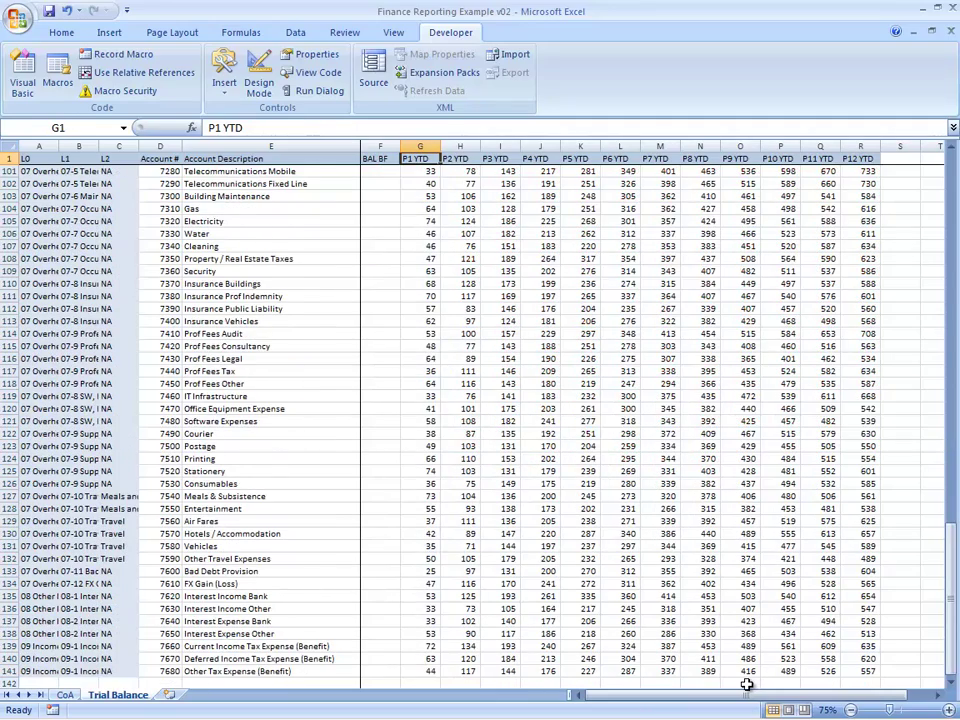
key("Down")
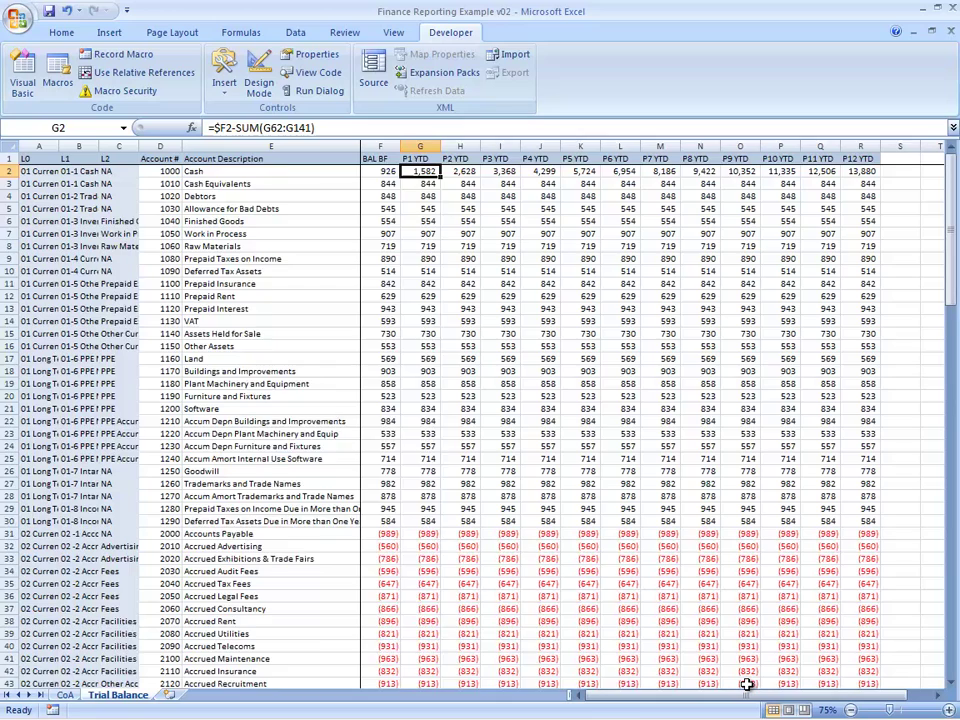
key("ctrl+shift+Down")
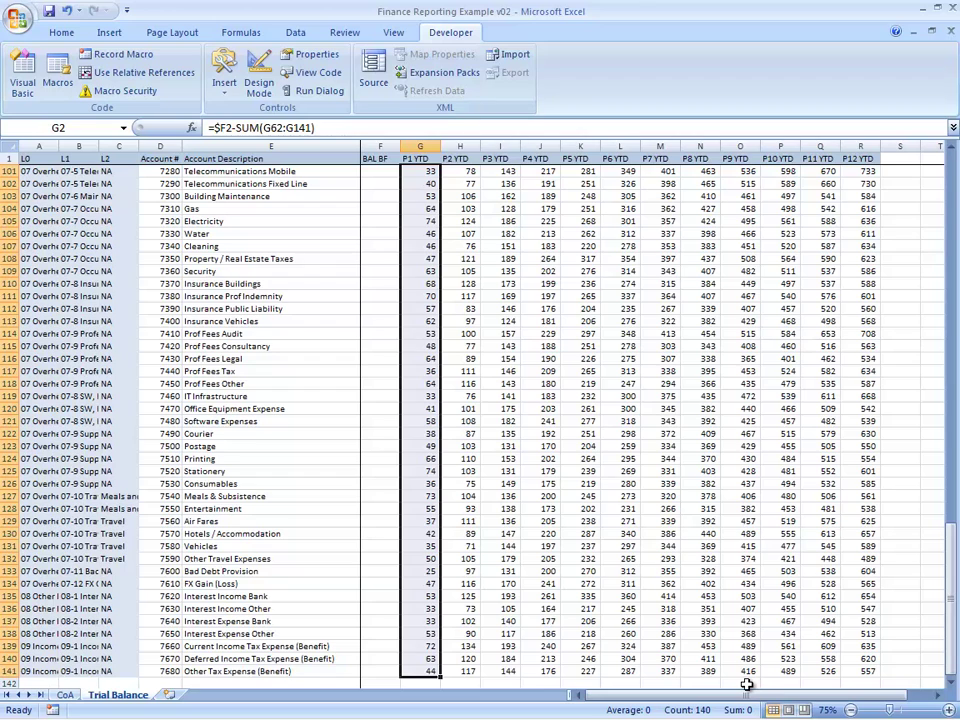
key("Up")
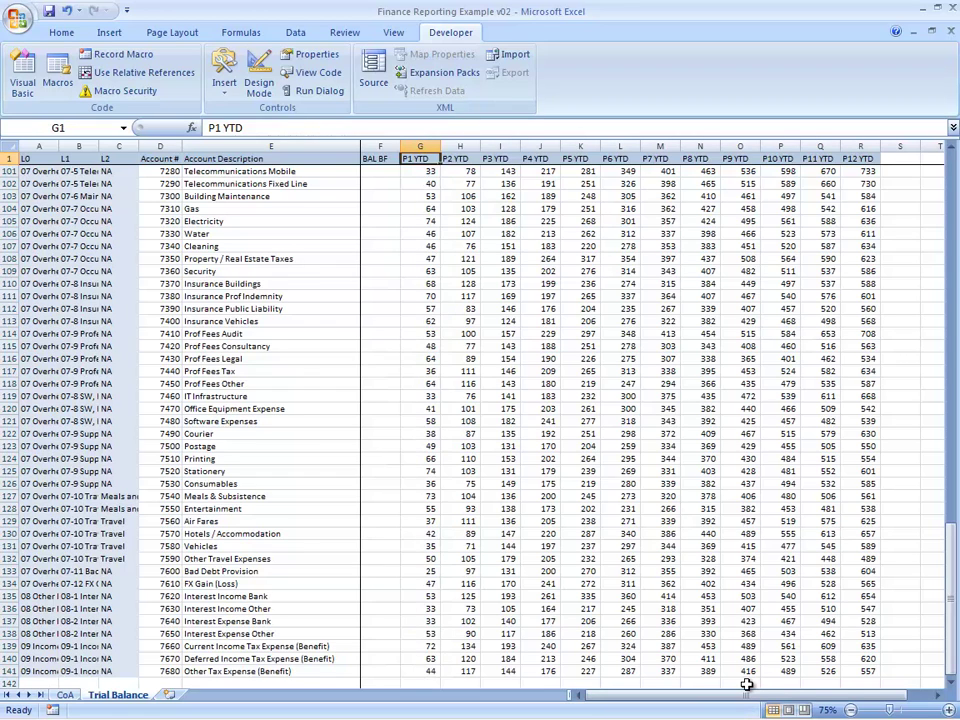
key("Down")
key("Up")
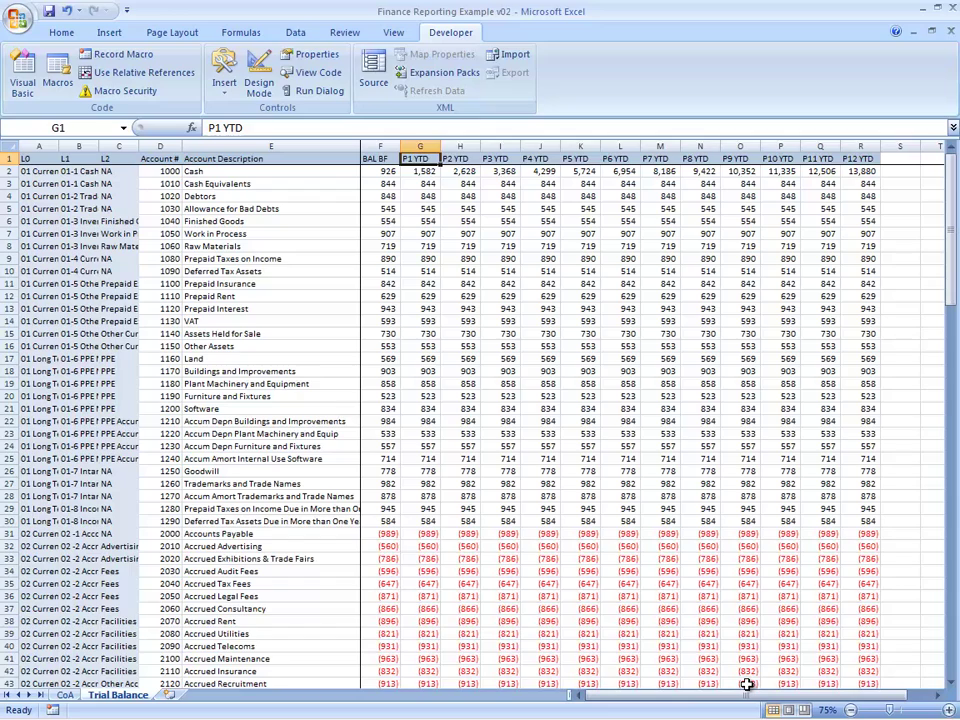
key("Right")
key("Right")
key("Right")
key("Right")
key("Left")
key("Left")
key("Left")
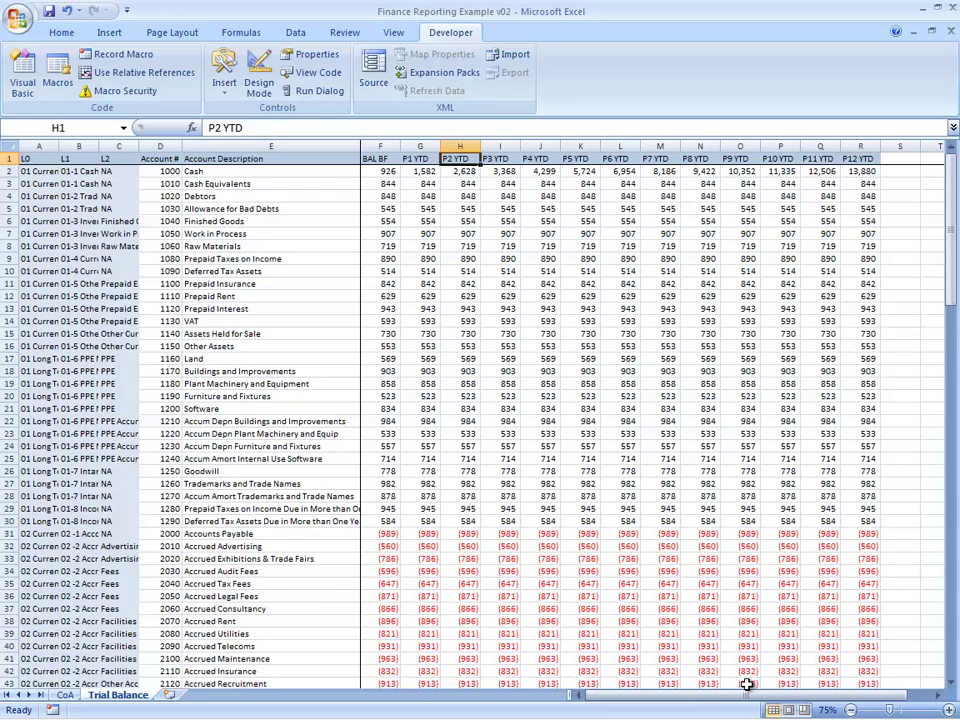
key("Left")
key("Left")
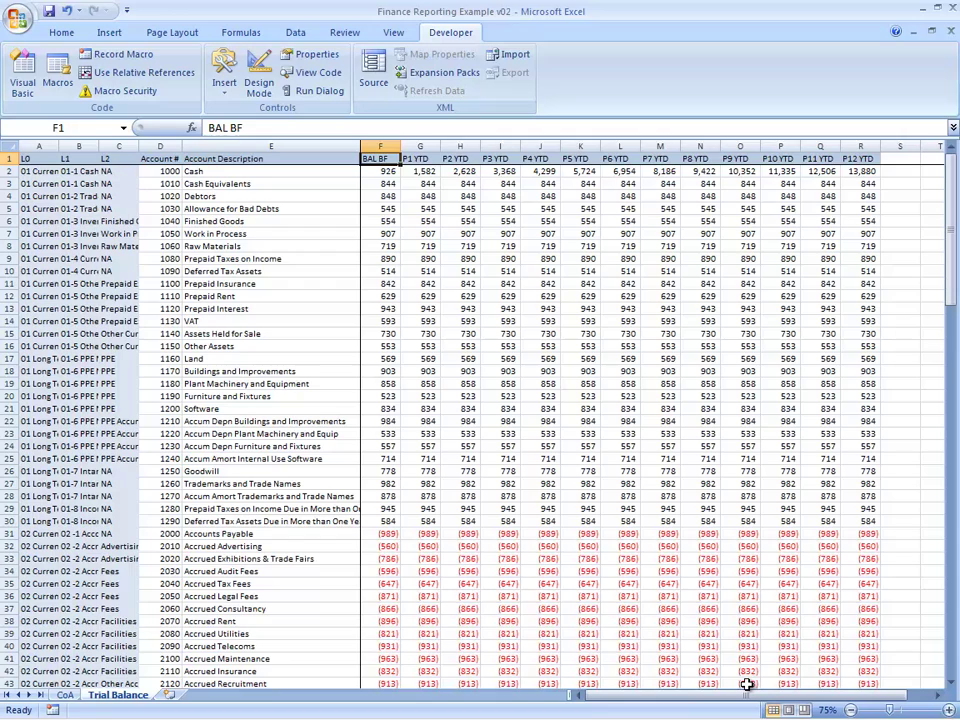
Select the negative Accounts Payable opening balance in F31 and bring up the custom number formats
key("Down")
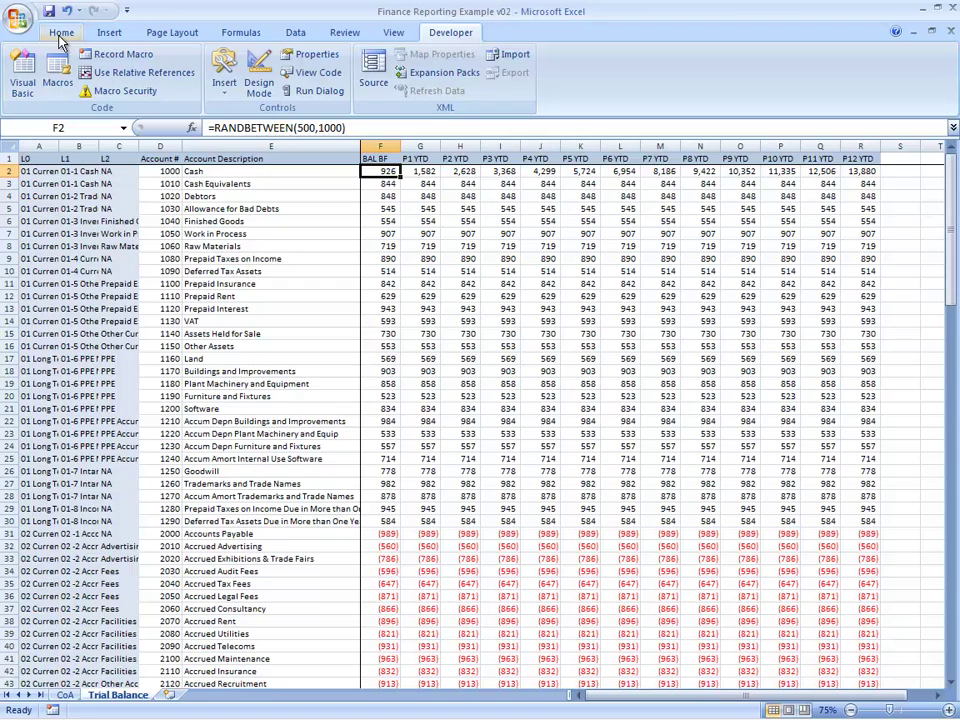
left_click(386, 535)
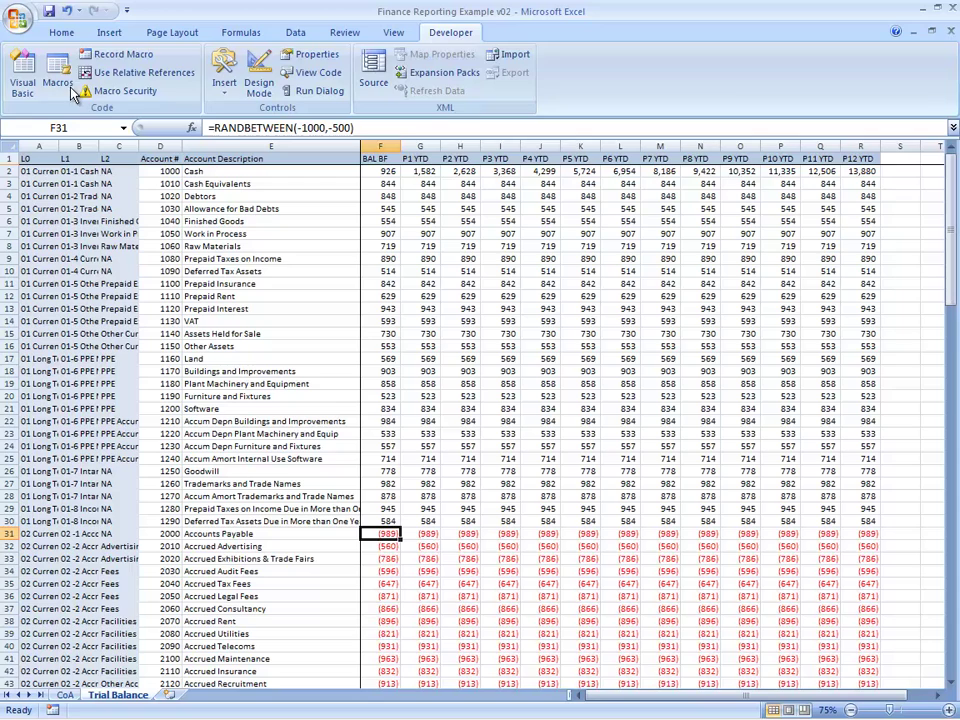
left_click(61, 32)
left_click(547, 62)
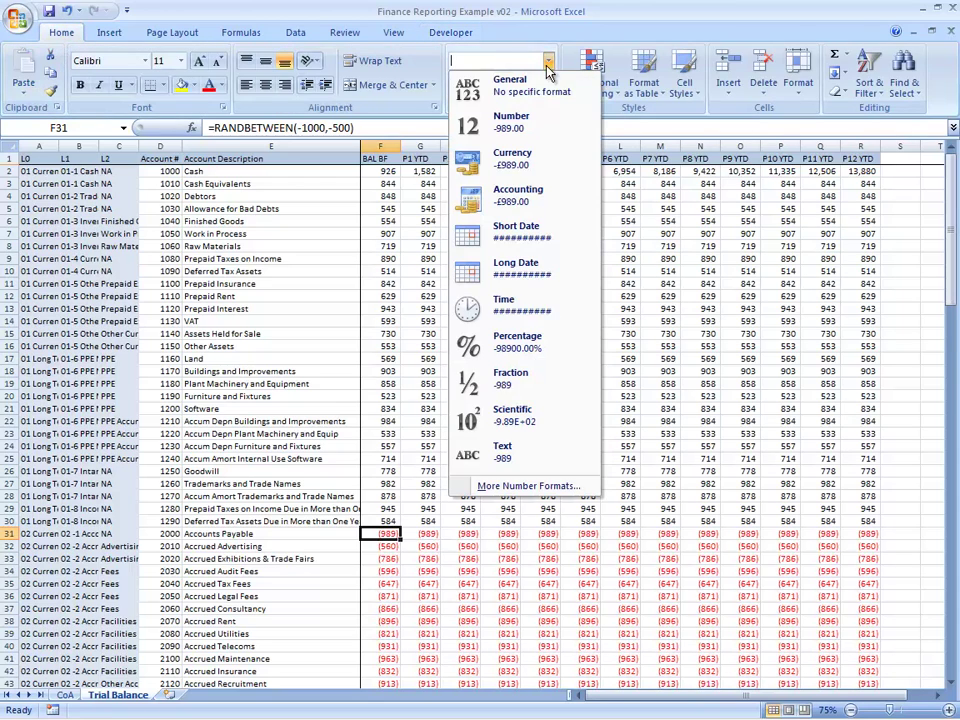
left_click(533, 487)
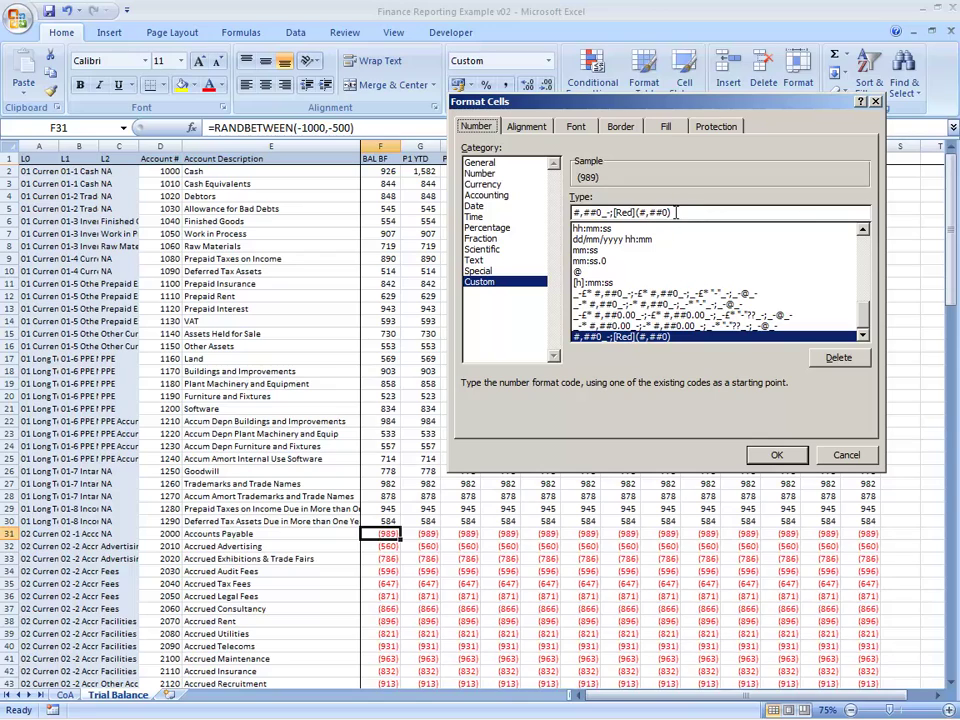
Edit the format code to #,##0_-;[Red](#,##0) and apply it
left_click_drag(671, 213, 616, 214)
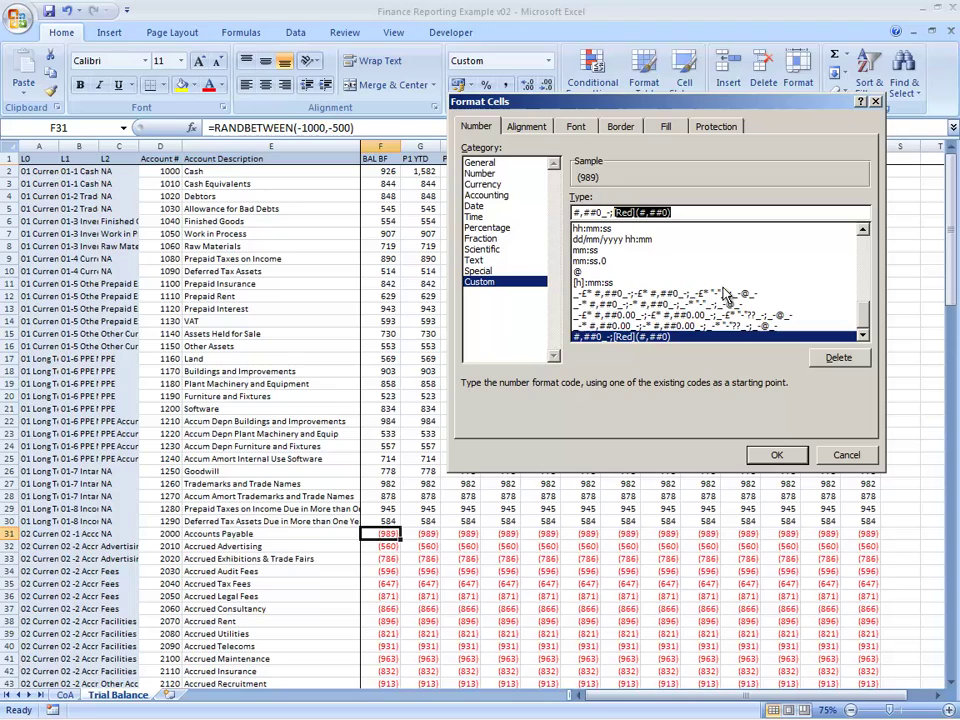
key("Left")
type(";")
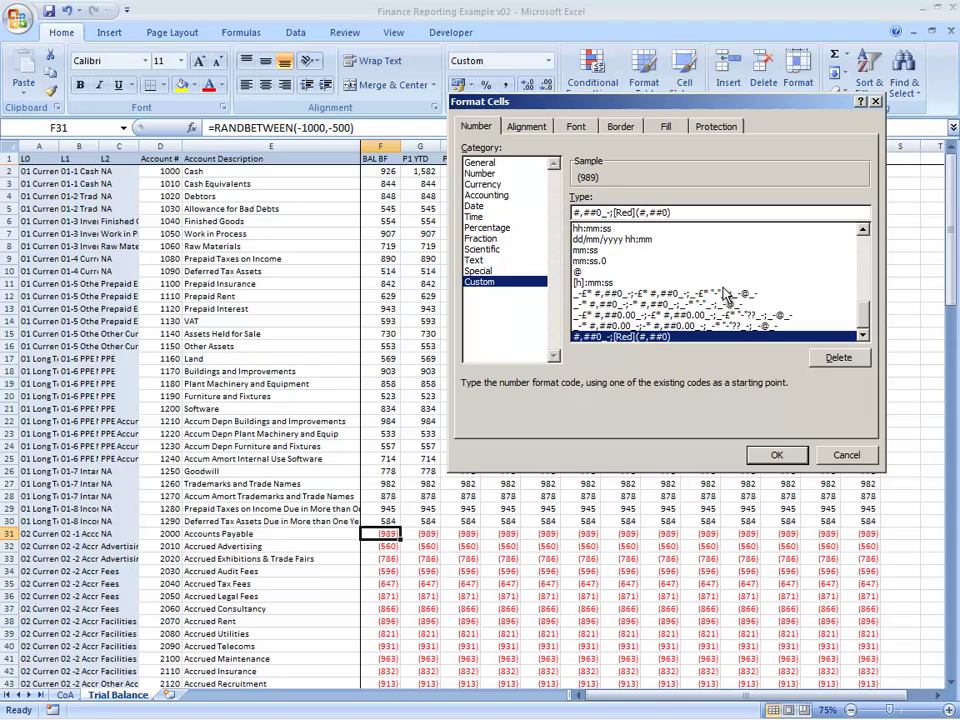
key("shift+Home")
key("Left")
key("Right")
key("Right")
key("Right")
key("Right")
key("Right")
key("shift+Right")
key("Right")
key("Right")
key("Right")
key("Right")
key("Right")
key("Right")
key("Right")
key("Right")
key("Right")
key("Right")
key("Right")
key("Right")
key("Right")
left_click(752, 456)
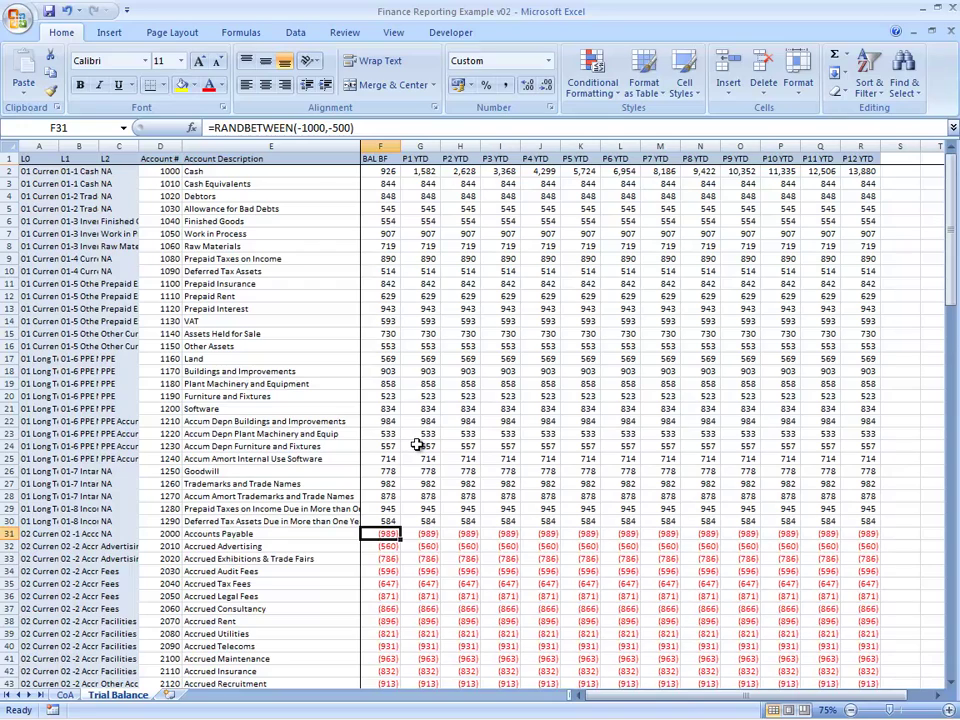
key("ctrl+Up")
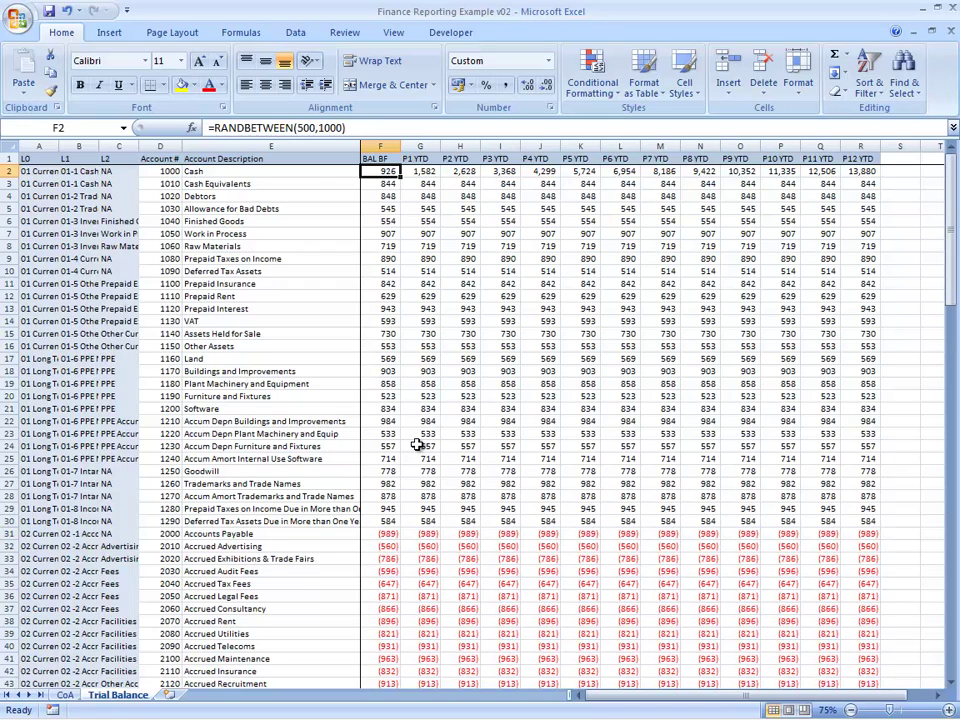
key("Left")
key("Left")
key("Left")
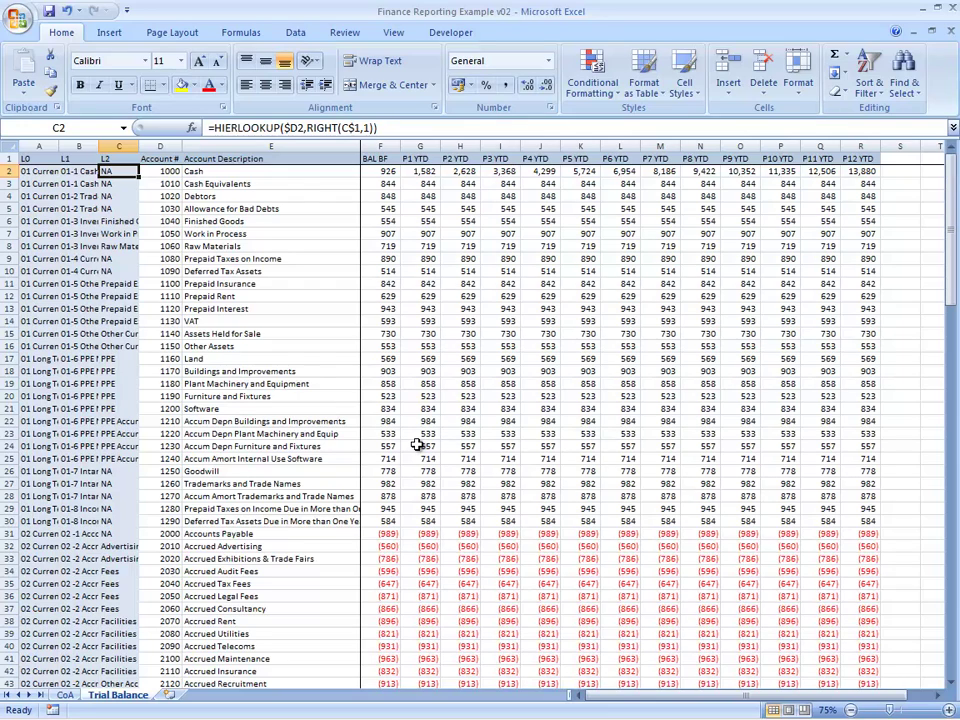
key("Right")
key("Left")
key("Up")
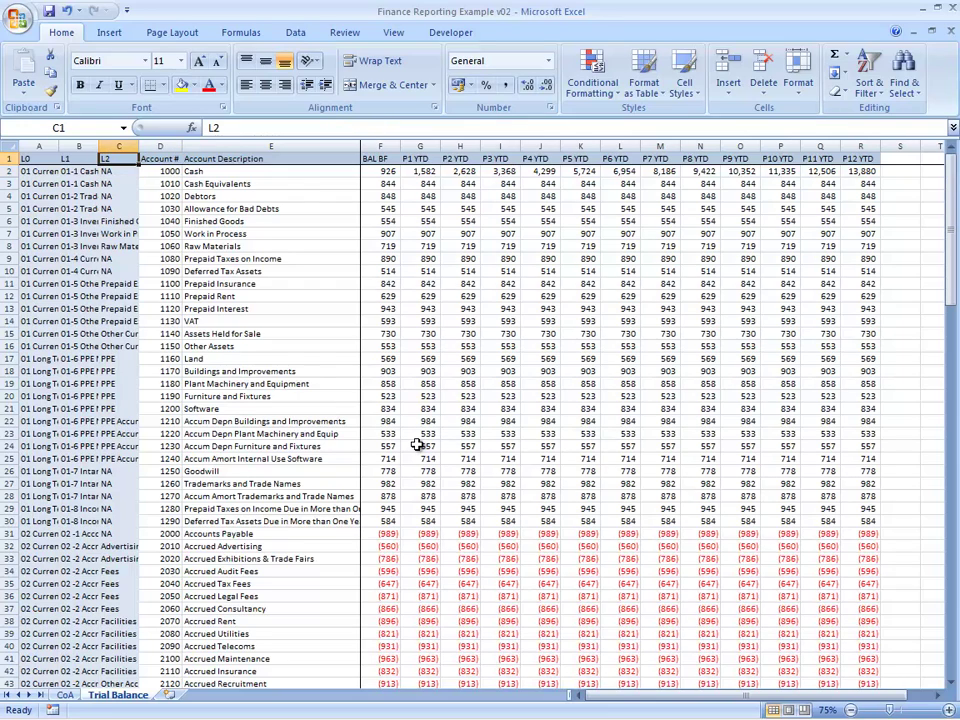
key("Down")
key("Right")
key("Down")
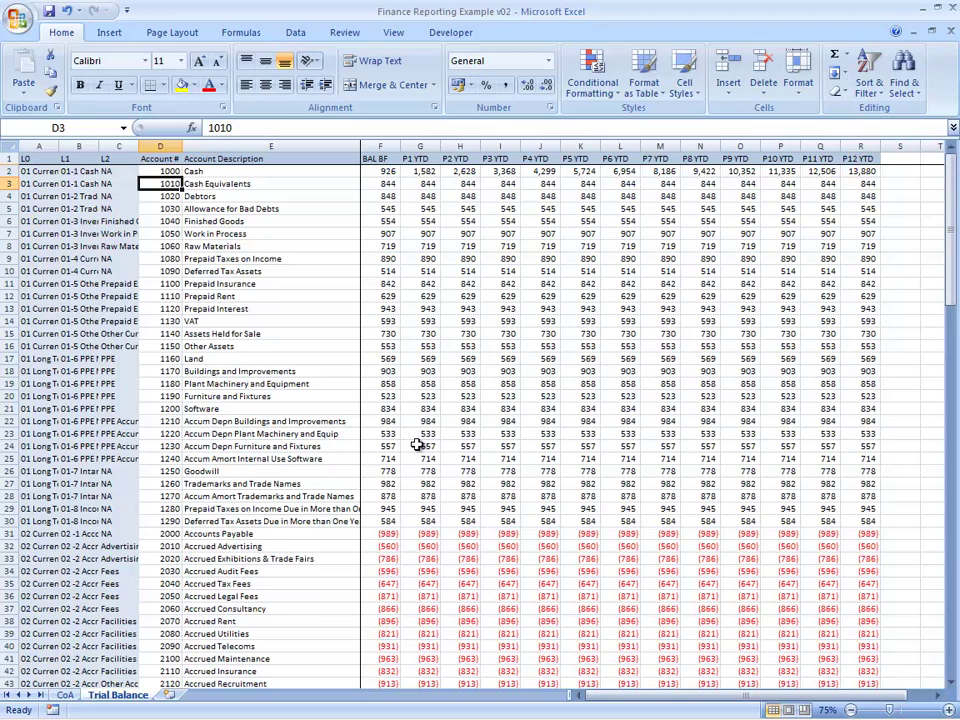
key("Down")
key("Right")
key("Left")
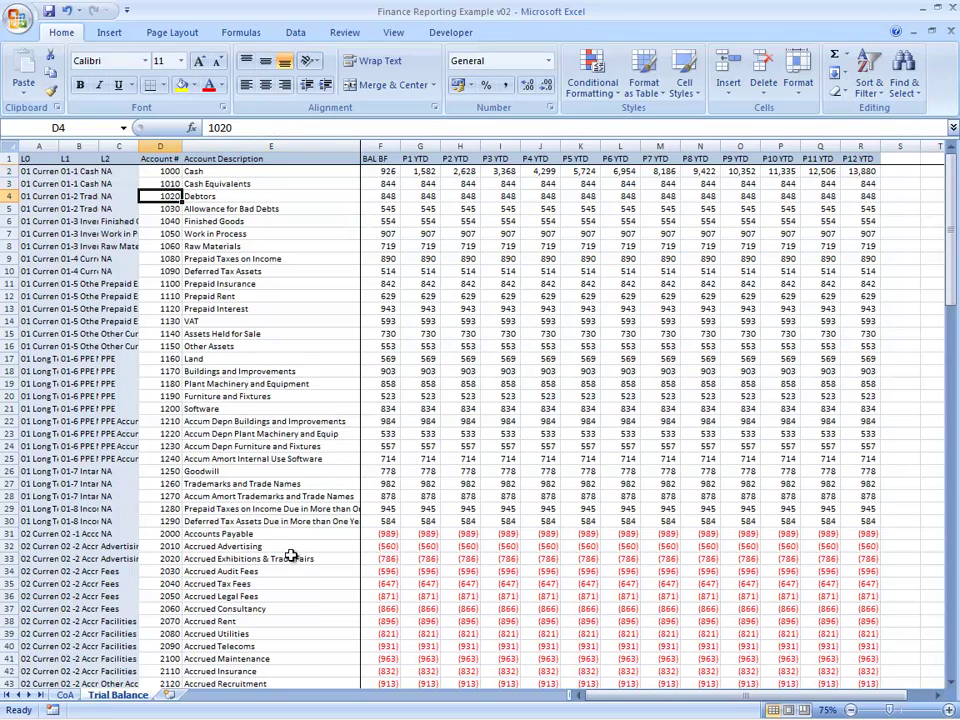
left_click(62, 695)
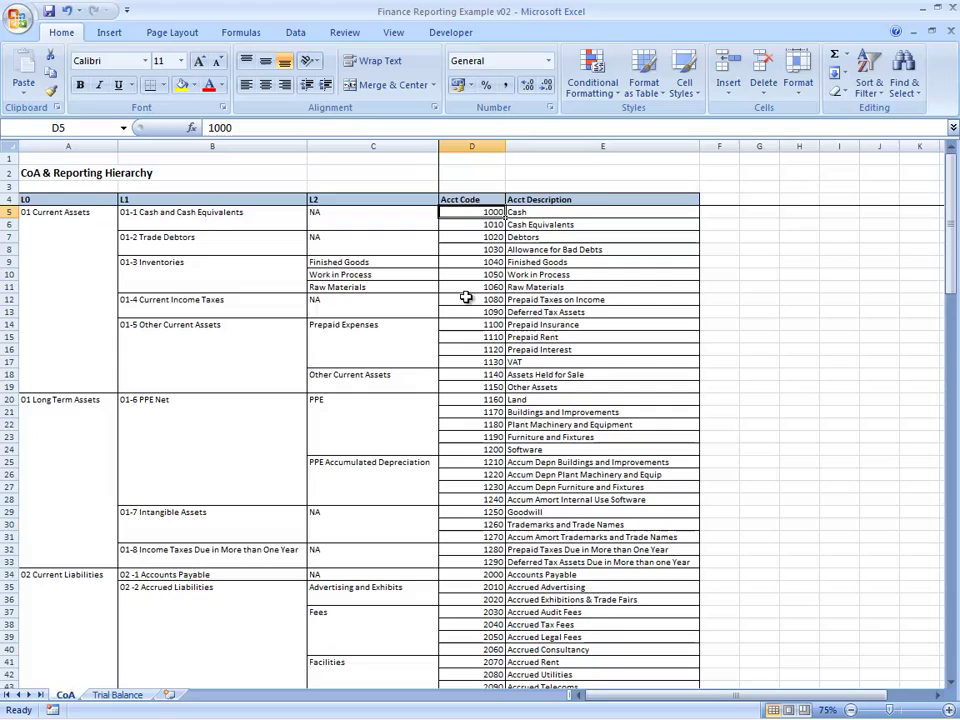
key("Down")
key("Down")
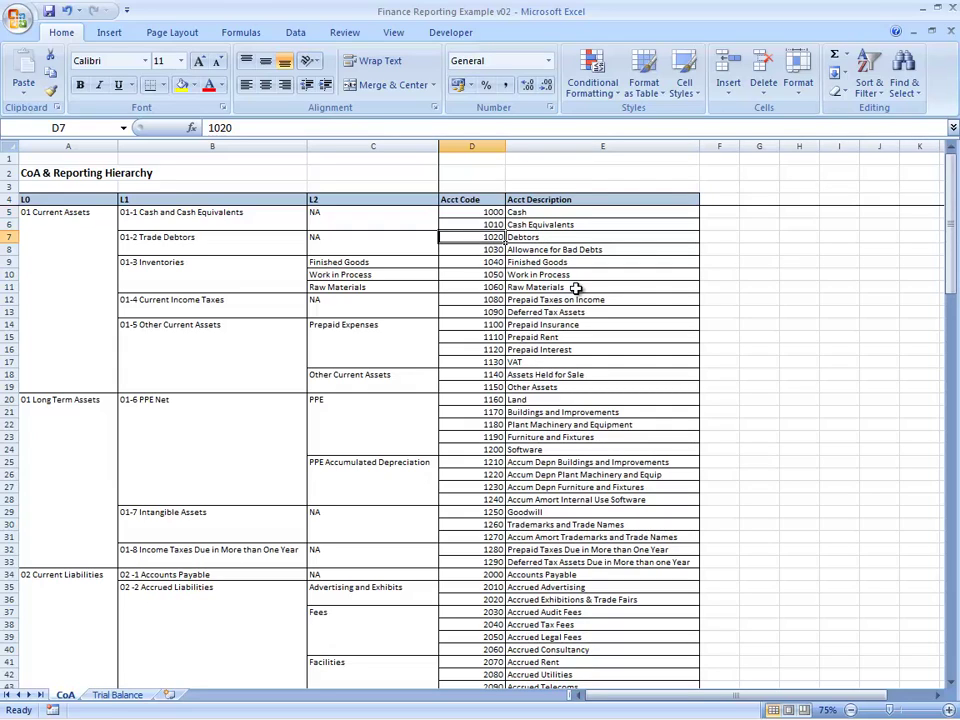
key("Left")
key("Left")
key("Right")
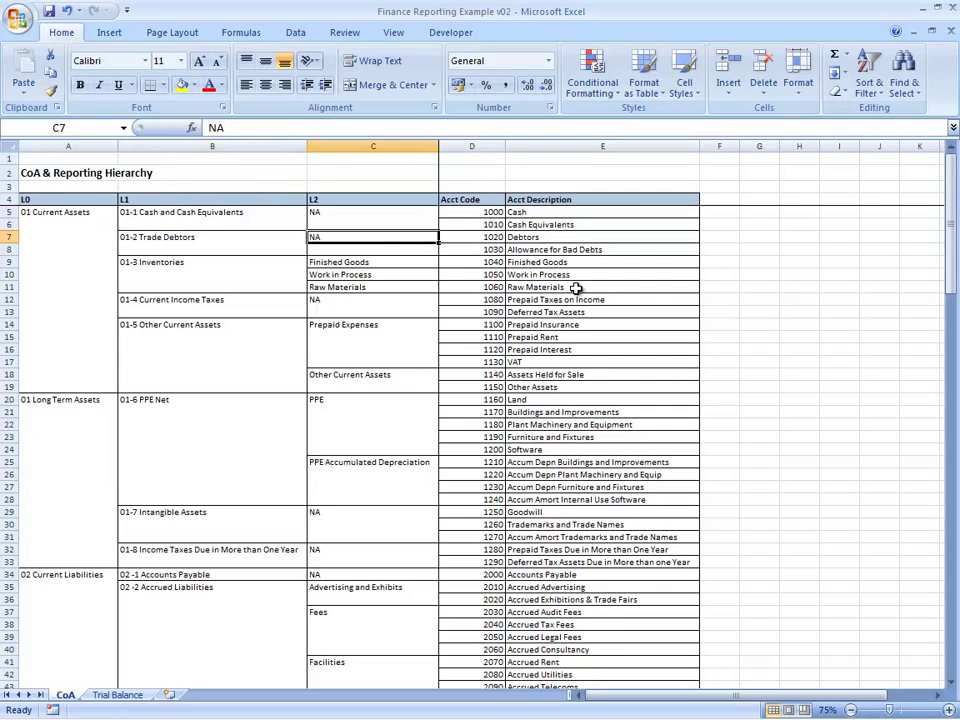
key("Left")
key("Left")
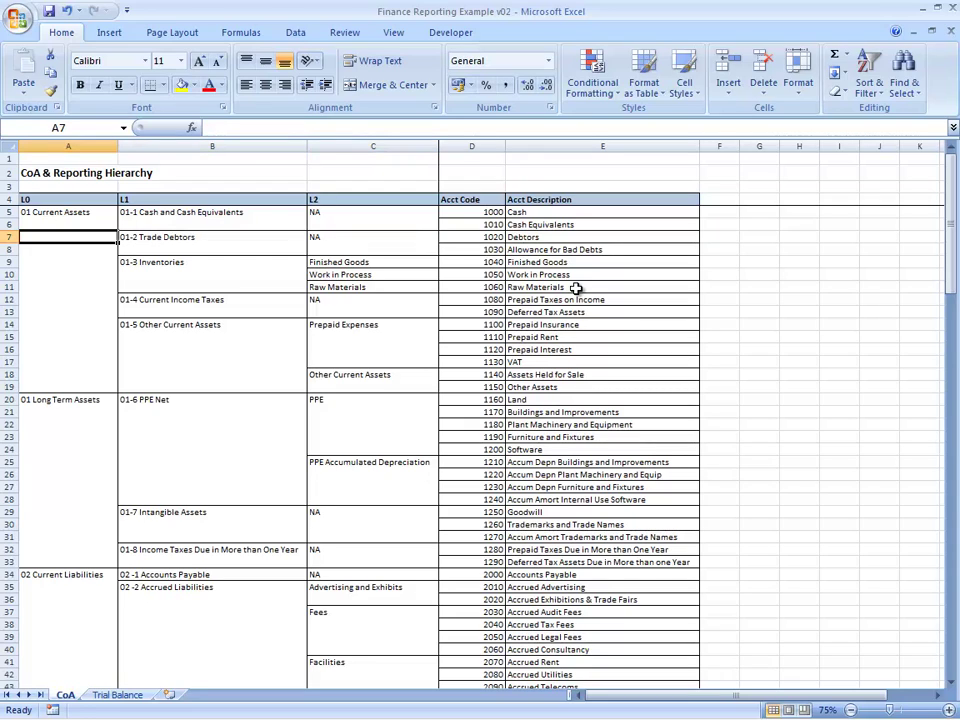
key("Up")
key("Up")
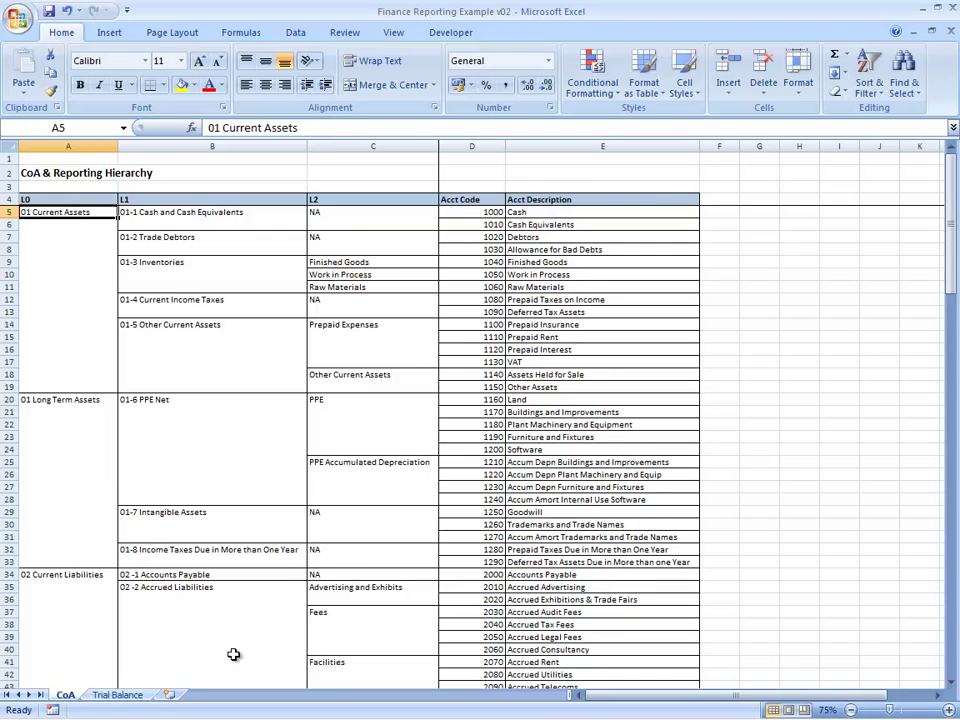
left_click(117, 694)
key("Up")
key("Up")
key("Right")
key("Right")
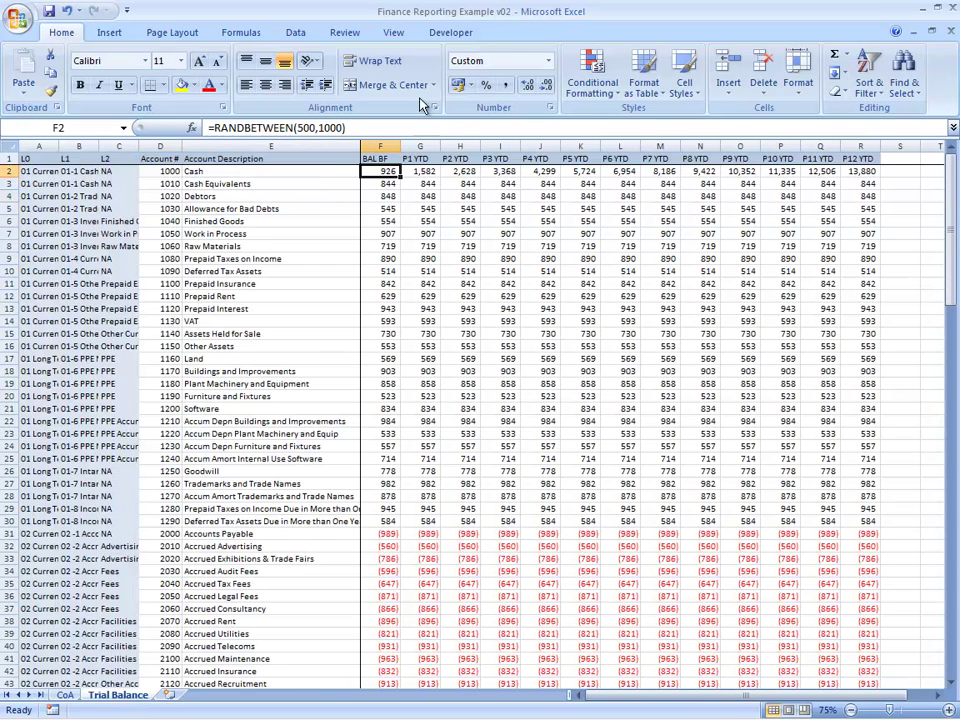
In the VBA editor, examine the HierLookUp function declaration and its Level parameter
left_click(447, 32)
left_click(22, 76)
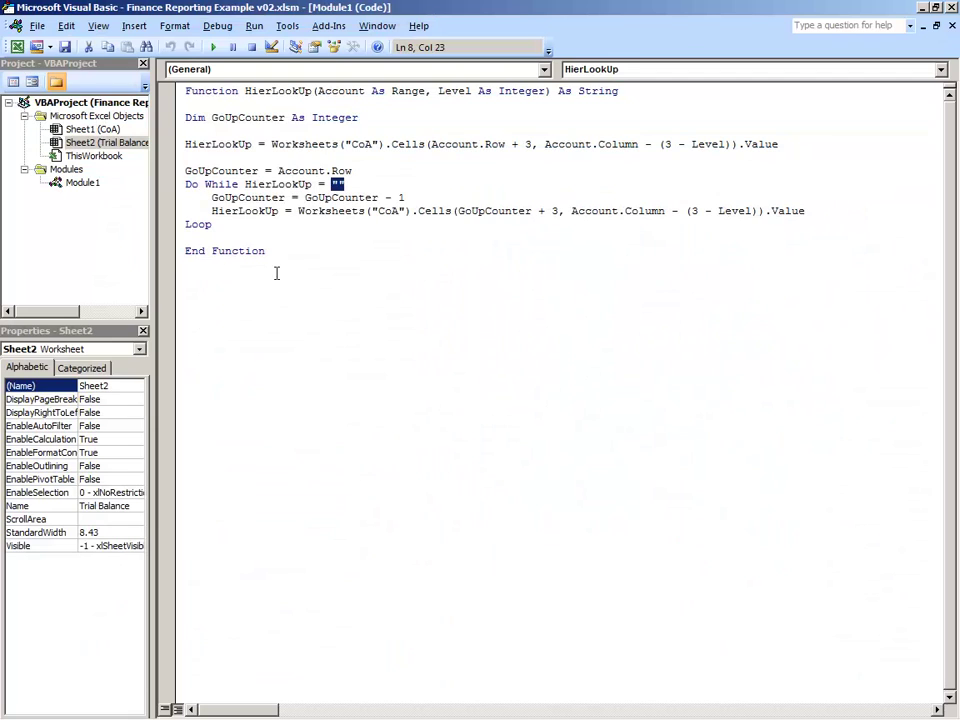
left_click(319, 92)
key("shift+End")
left_click(440, 91)
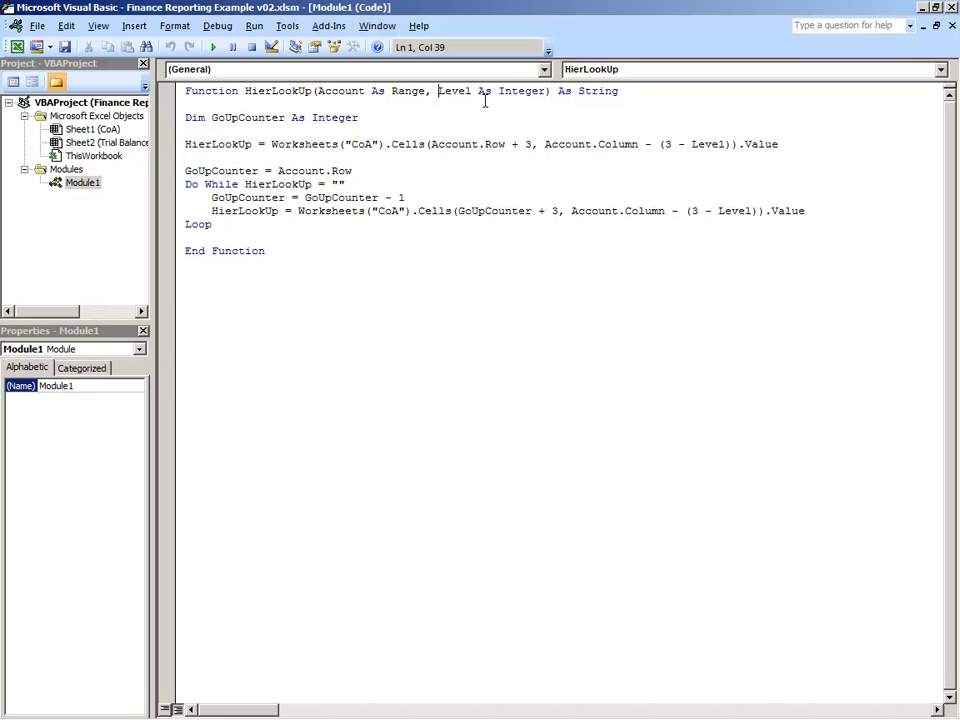
left_click(597, 101)
Review the HierLookUp body: the Cells row reference, CoA sheet lookup and counter loop
key("ctrl+shift+Right")
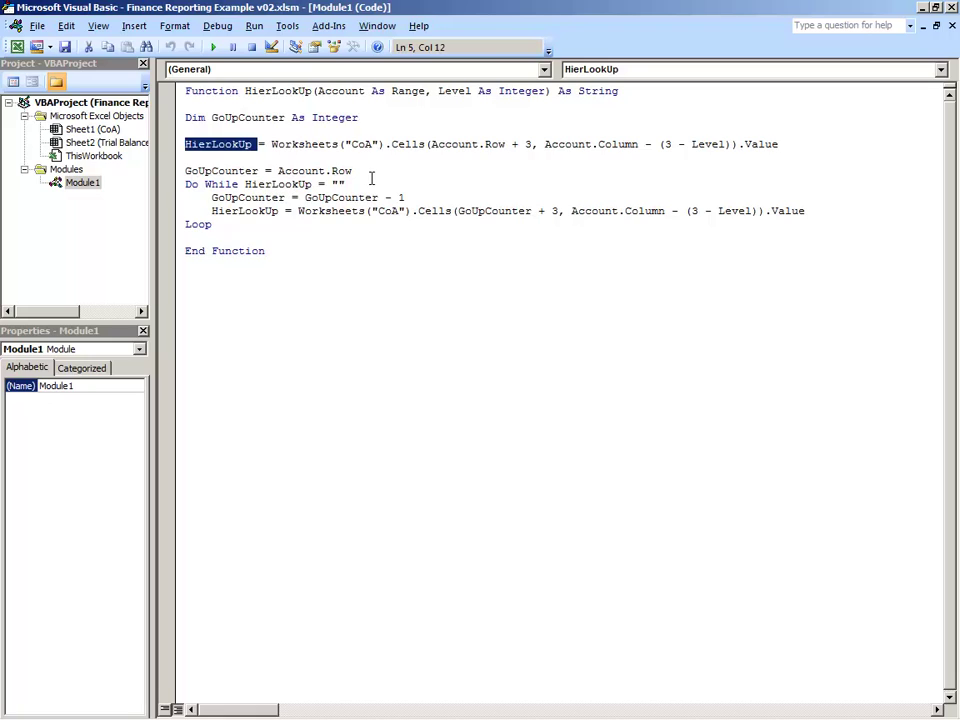
key("ctrl+Right")
key("ctrl+Right")
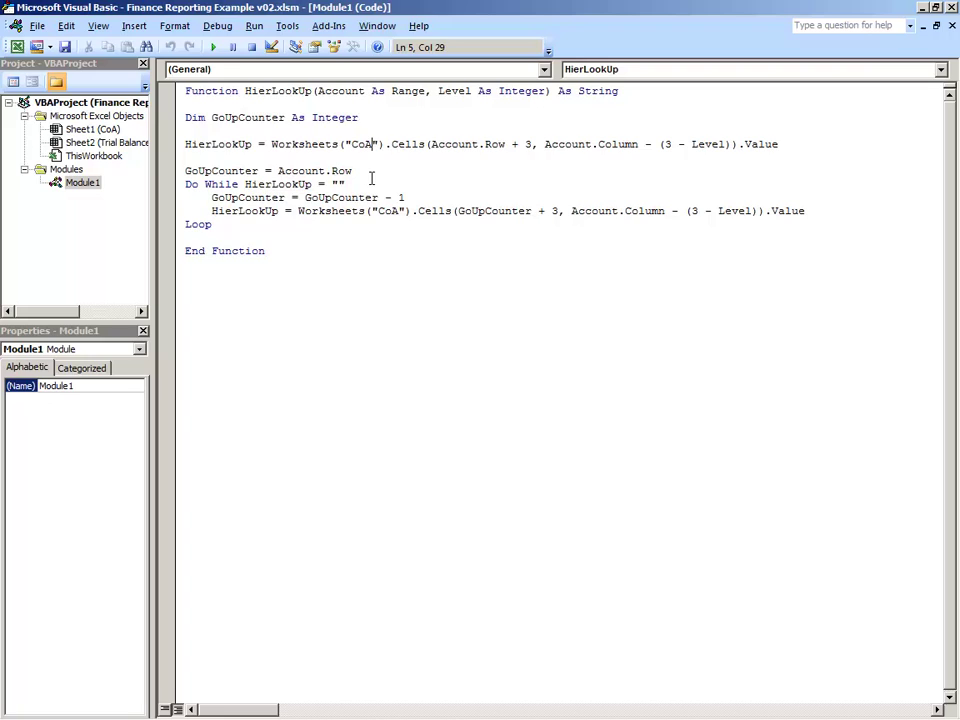
key("ctrl+shift+Right")
key("ctrl+shift+Right")
key("ctrl+shift+Right")
key("ctrl+shift+Right")
key("ctrl+shift+Right")
key("ctrl+shift+Right")
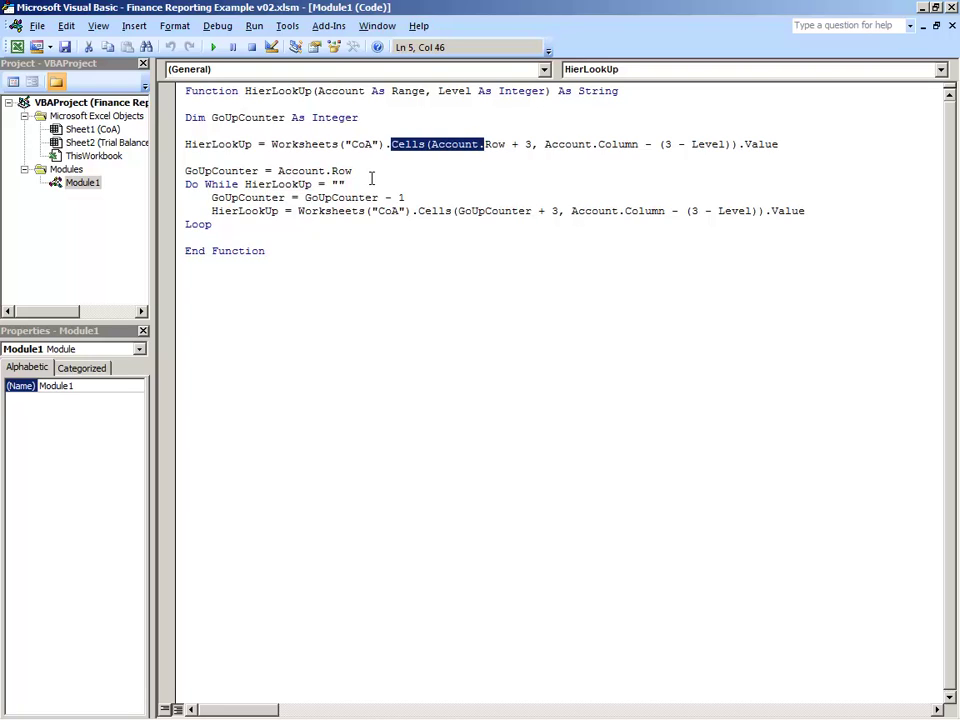
key("Right")
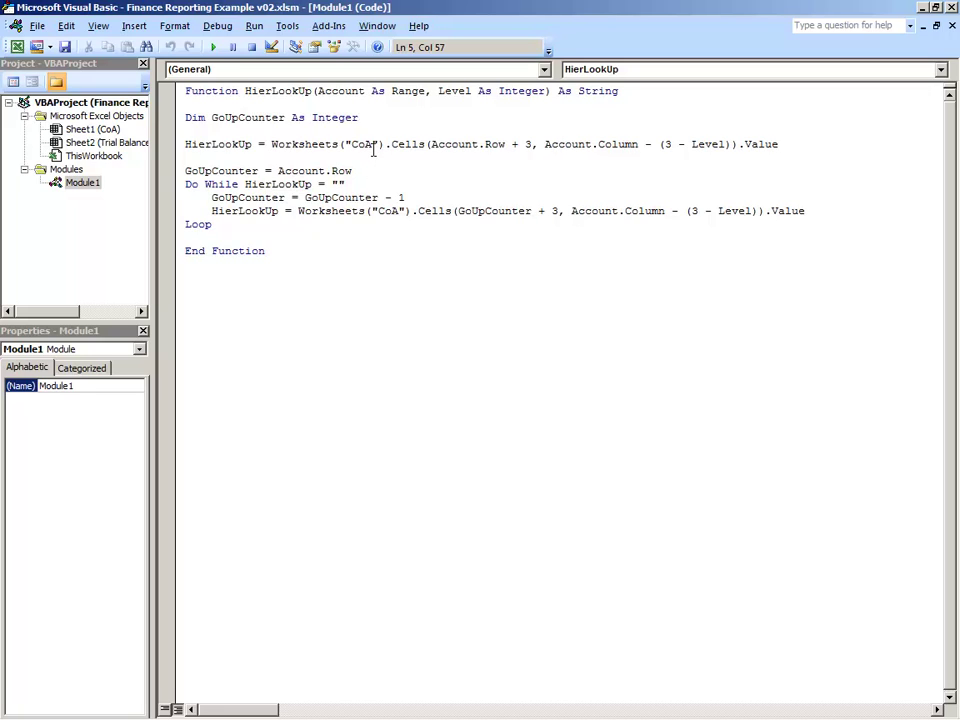
double_click(372, 147)
left_click_drag(345, 184, 332, 184)
left_click_drag(403, 197, 210, 197)
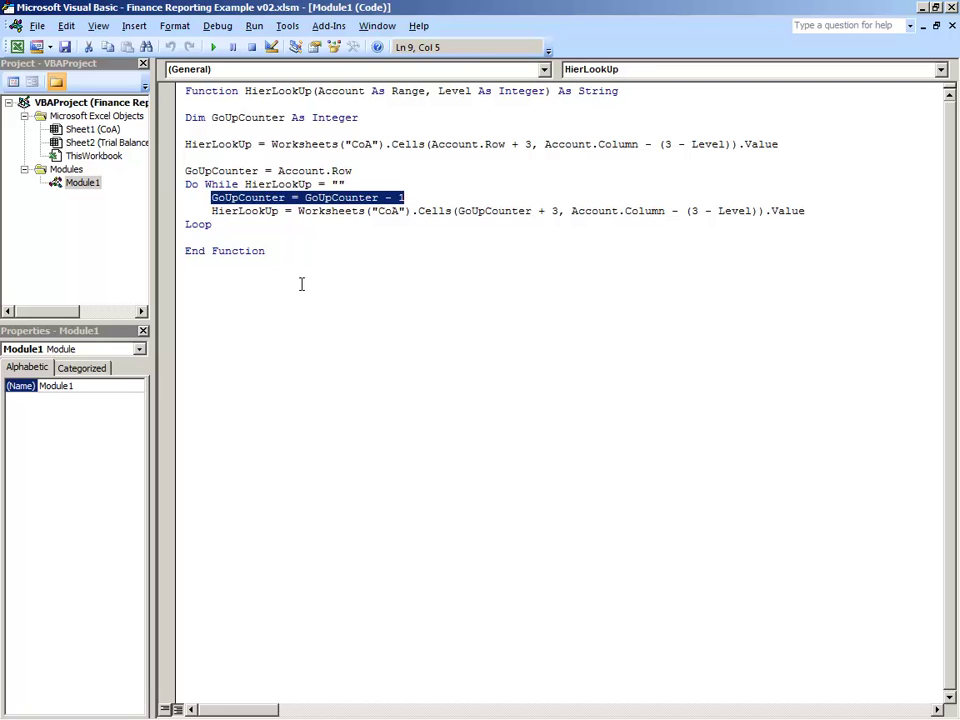
key("ctrl+Home")
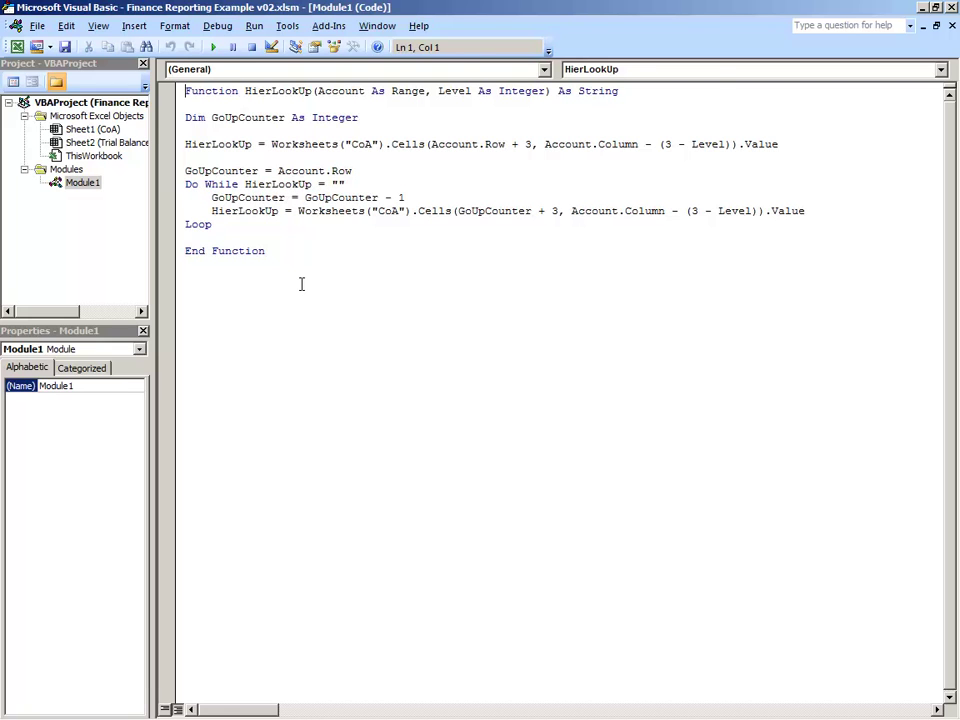
Return to Excel and select the Trial Balance data A1:R141
left_click(951, 9)
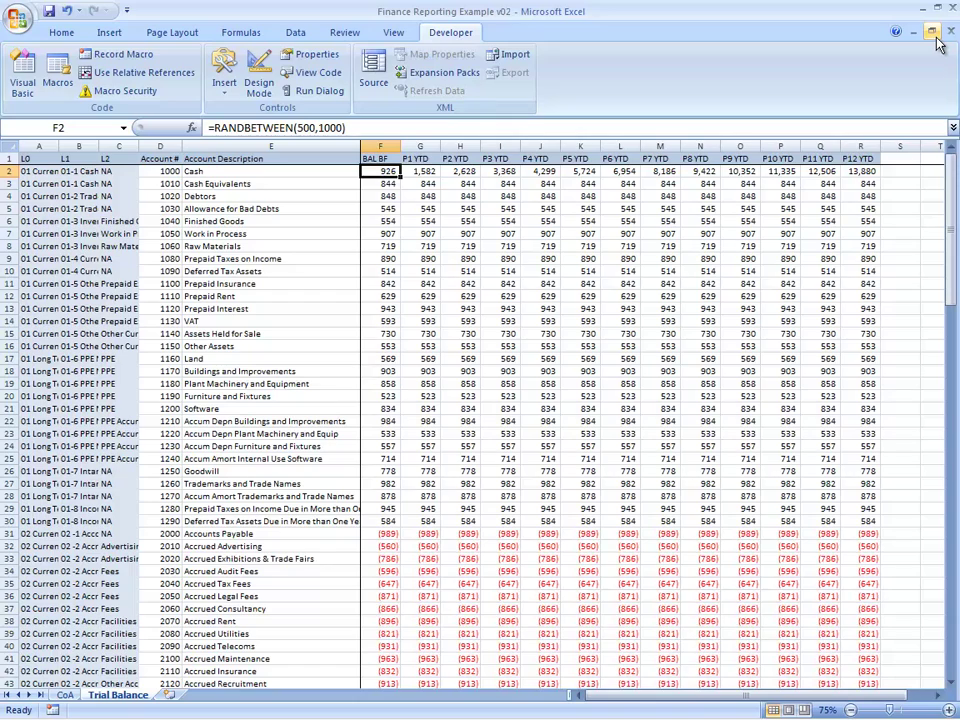
key("Up")
key("Left")
key("Left")
key("Left")
key("Left")
key("Left")
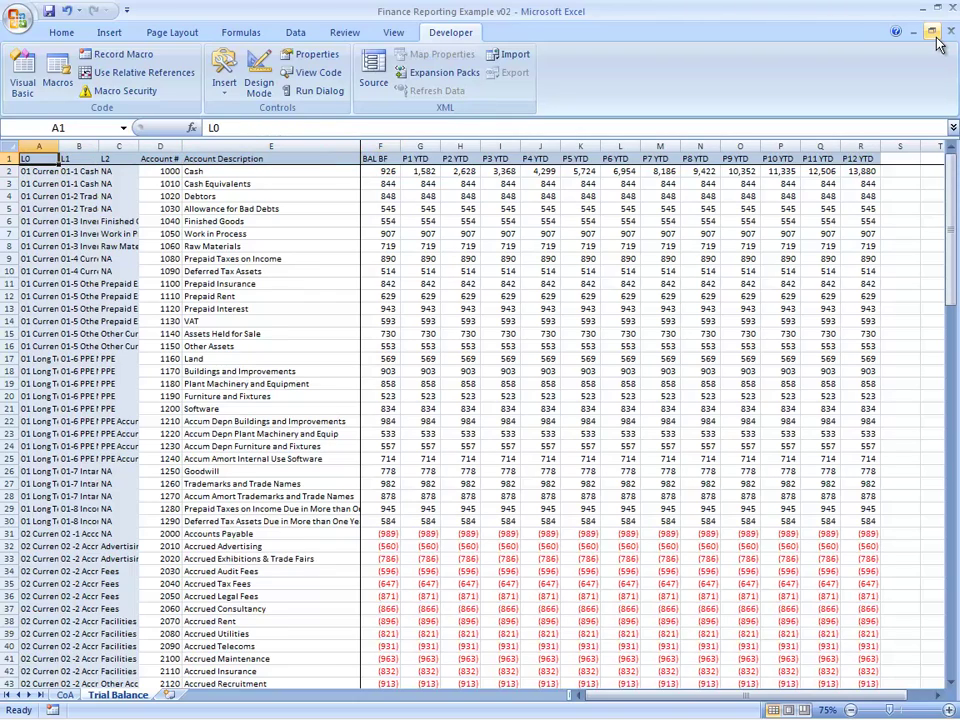
key("ctrl+shift+Down")
key("ctrl+shift+Right")
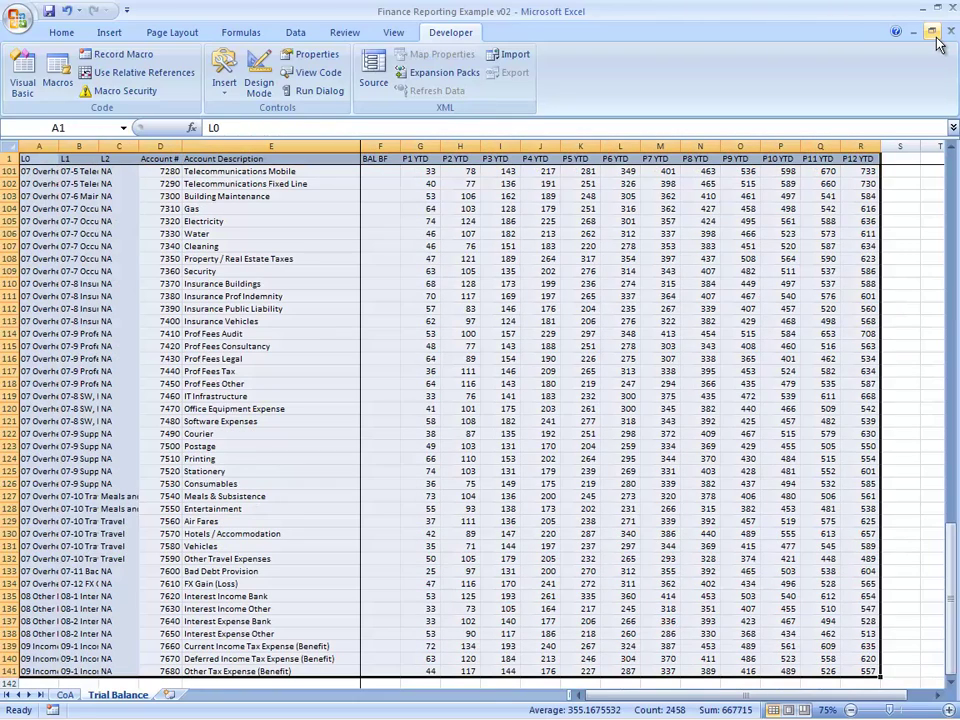
left_click(110, 33)
Create a pivot table on a new worksheet with L0 and L1 as row labels
left_click(28, 68)
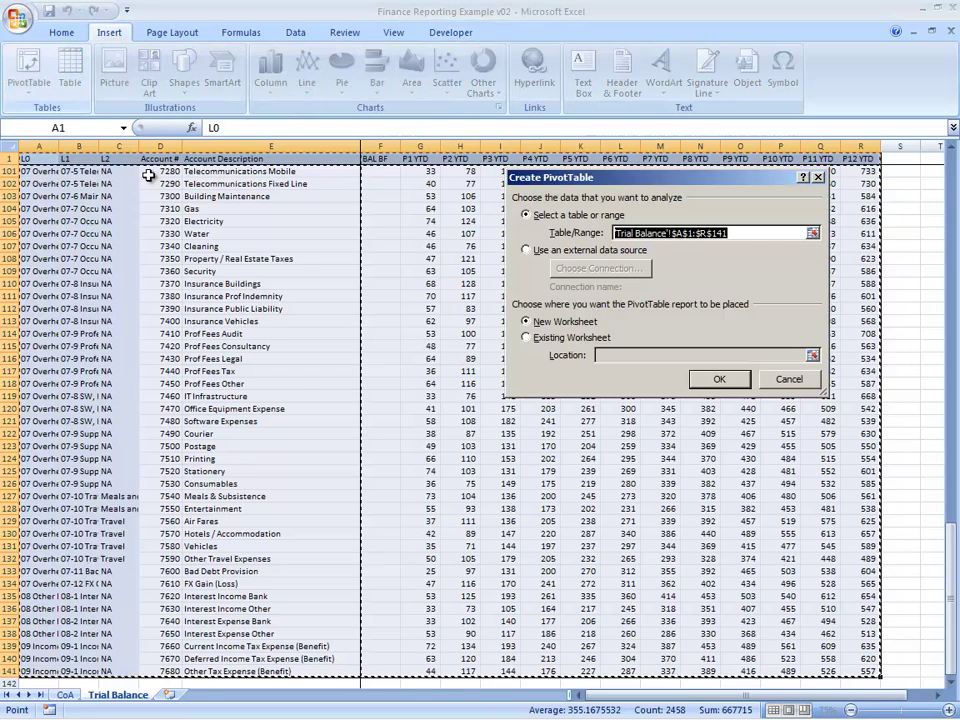
left_click(719, 379)
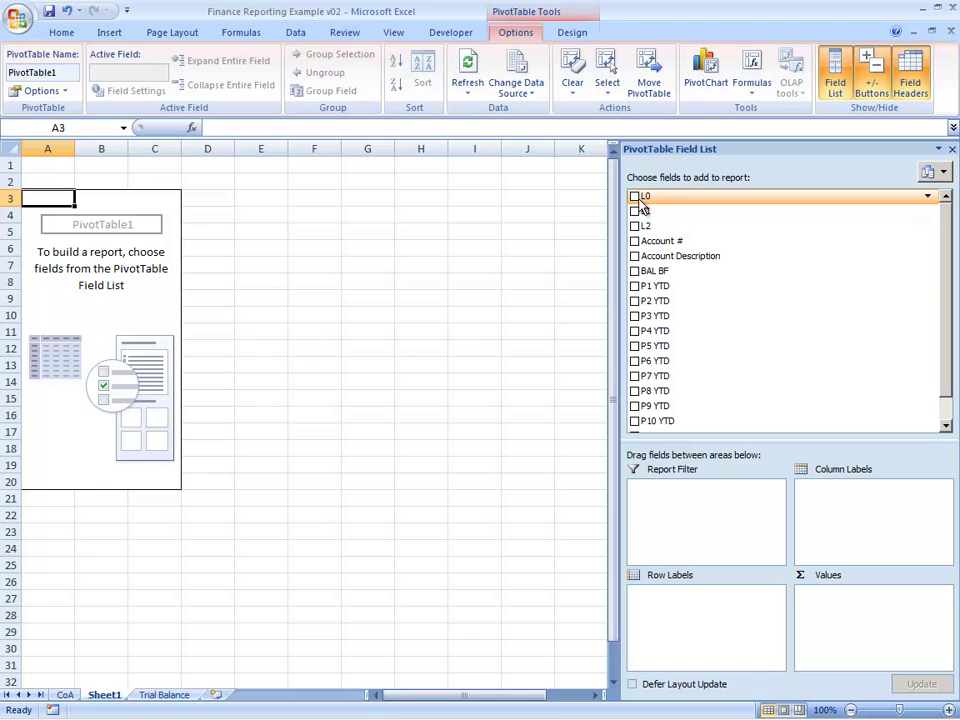
left_click_drag(643, 208, 722, 600)
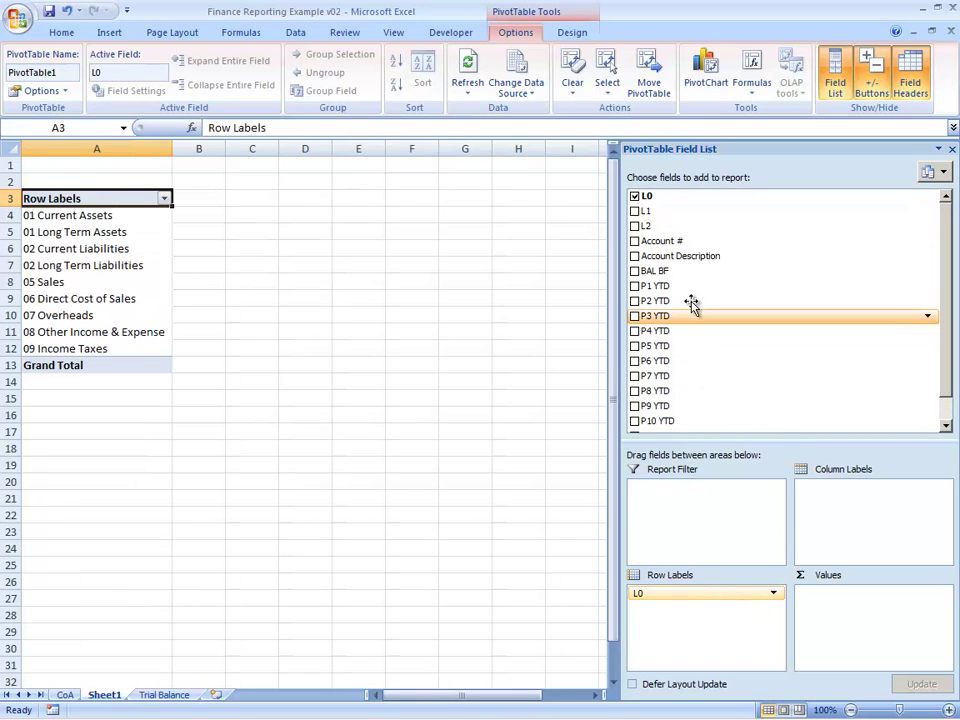
left_click_drag(643, 211, 722, 630)
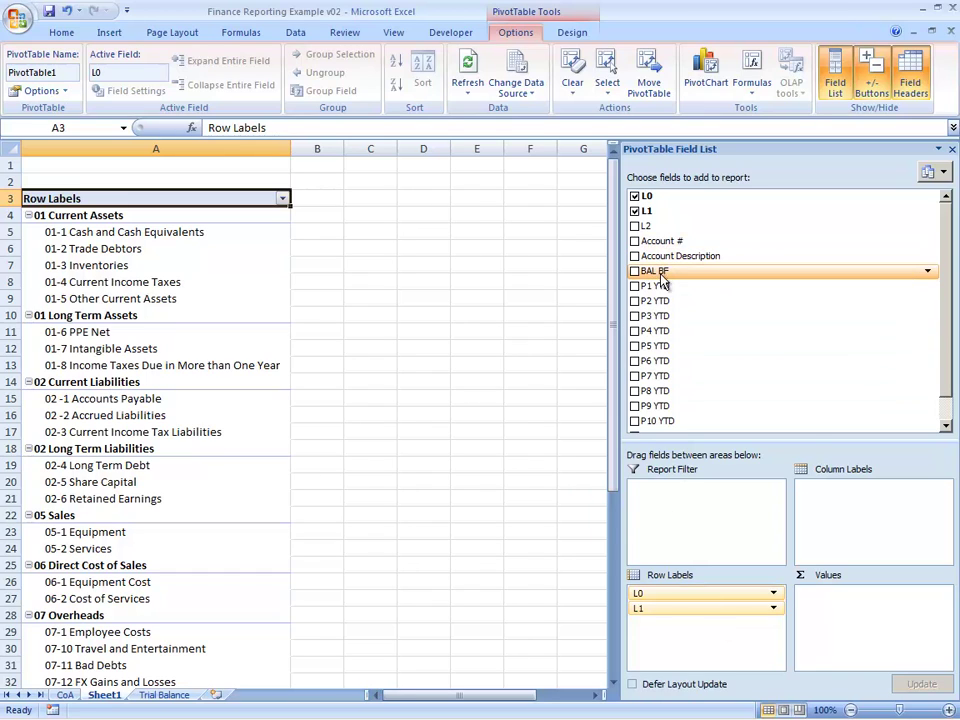
Add BAL BF, P1 YTD, P2 YTD and P3 YTD to the pivot values
left_click_drag(660, 280, 821, 583)
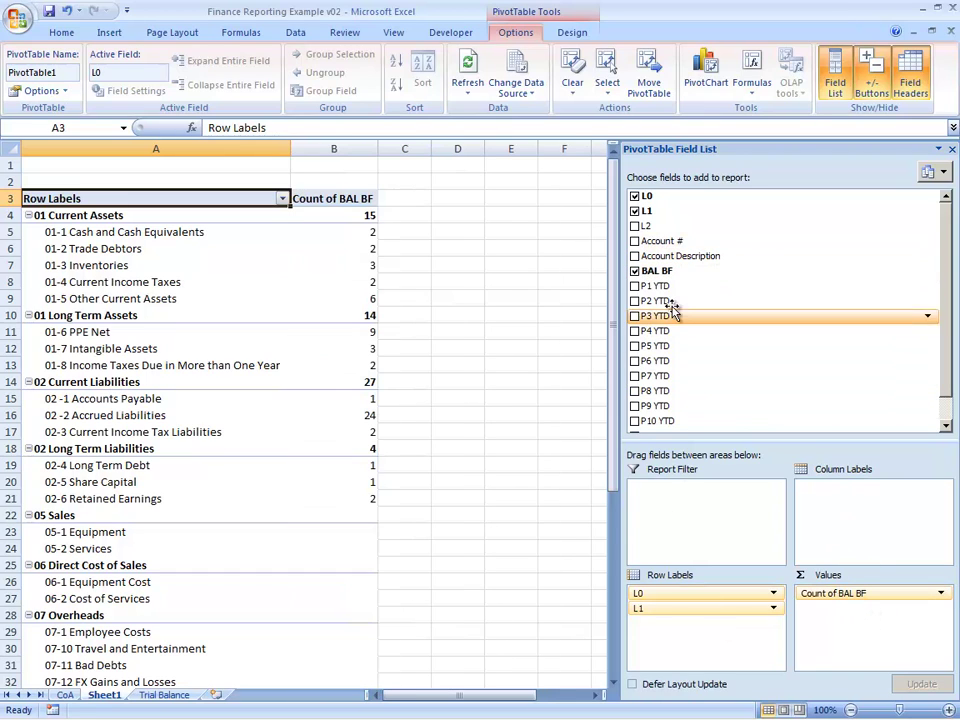
left_click_drag(662, 287, 874, 607)
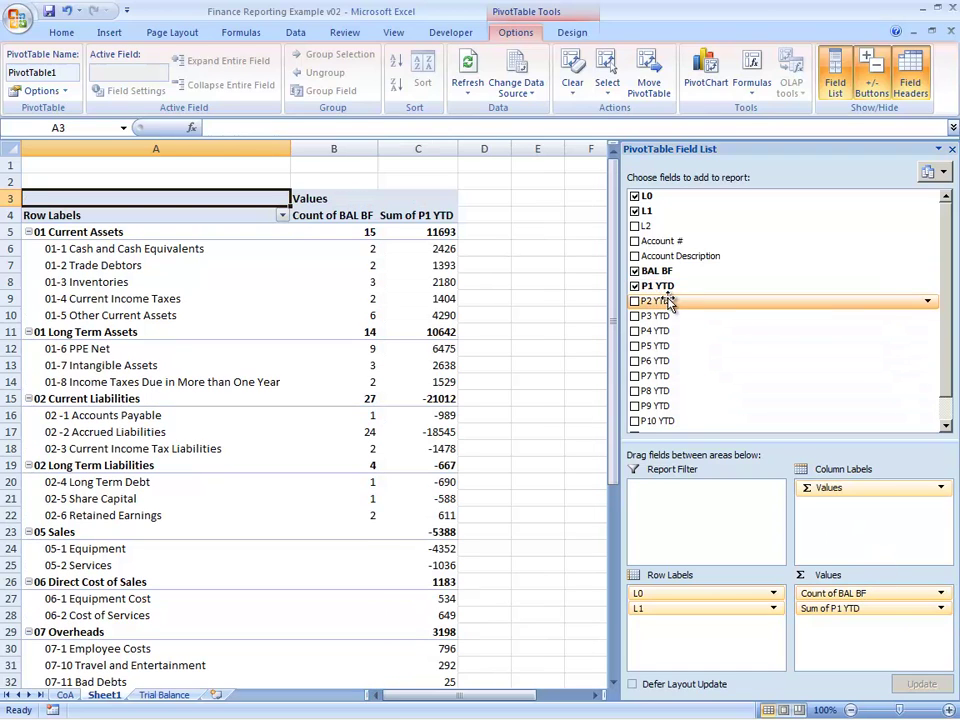
left_click_drag(668, 301, 880, 622)
left_click_drag(662, 316, 884, 648)
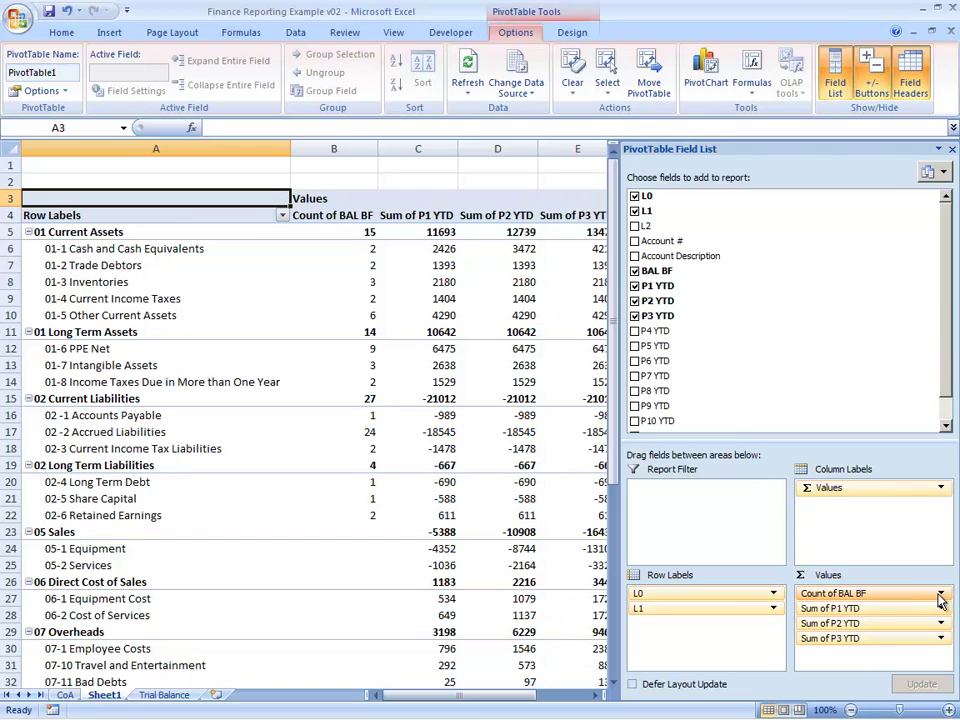
Summarize BAL BF as Sum instead of Count and hide the field list
left_click(940, 598)
left_click(880, 577)
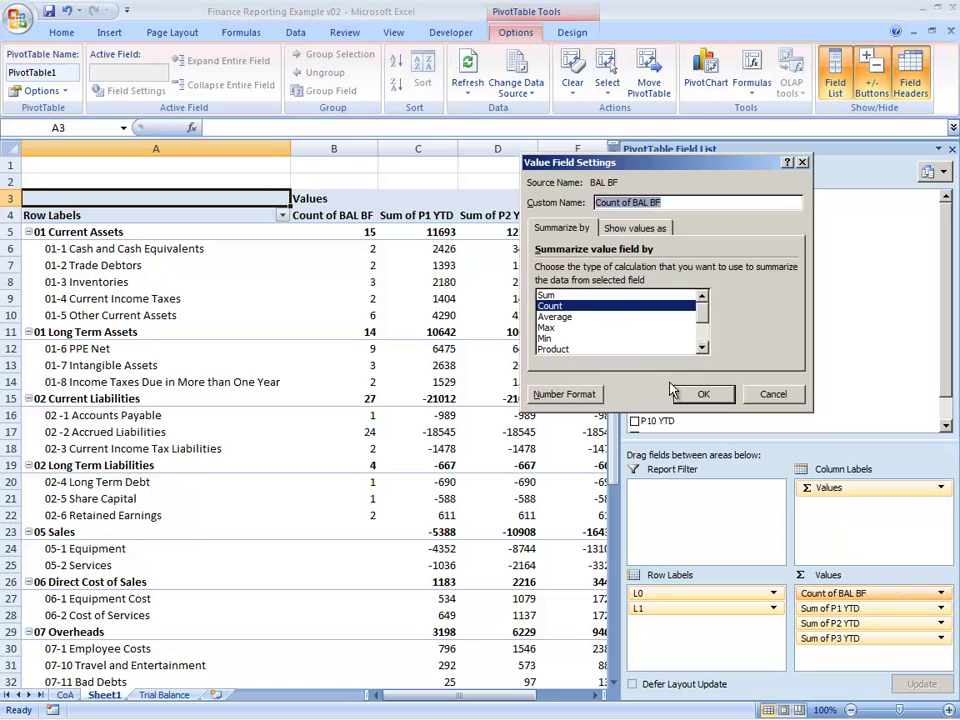
left_click(547, 295)
left_click(703, 393)
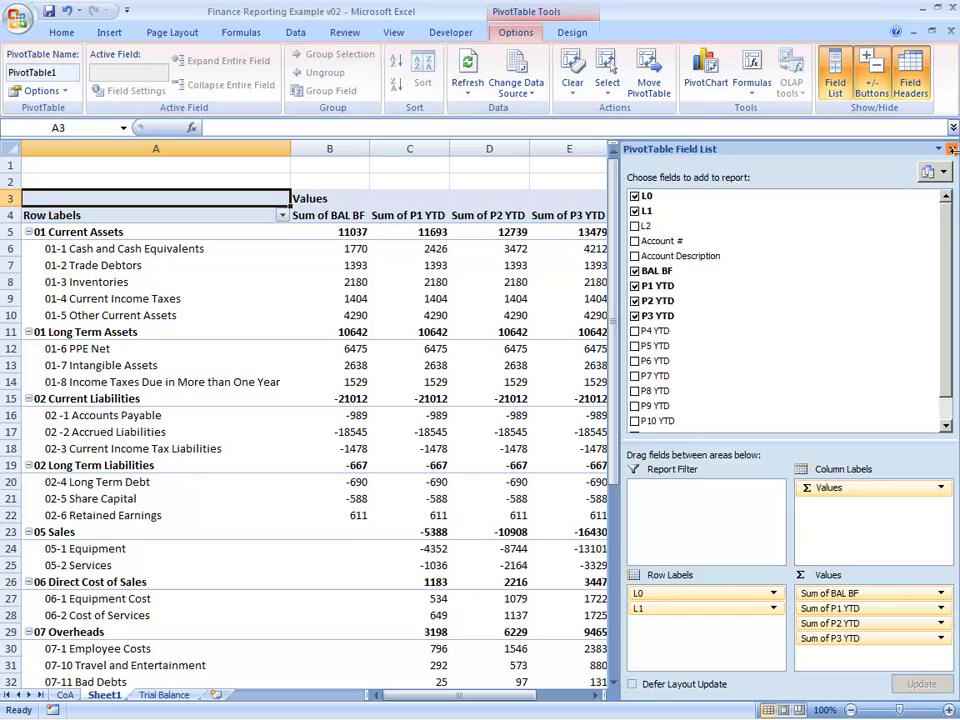
left_click(952, 148)
Turn on the Classic PivotTable layout in PivotTable Options
right_click(113, 248)
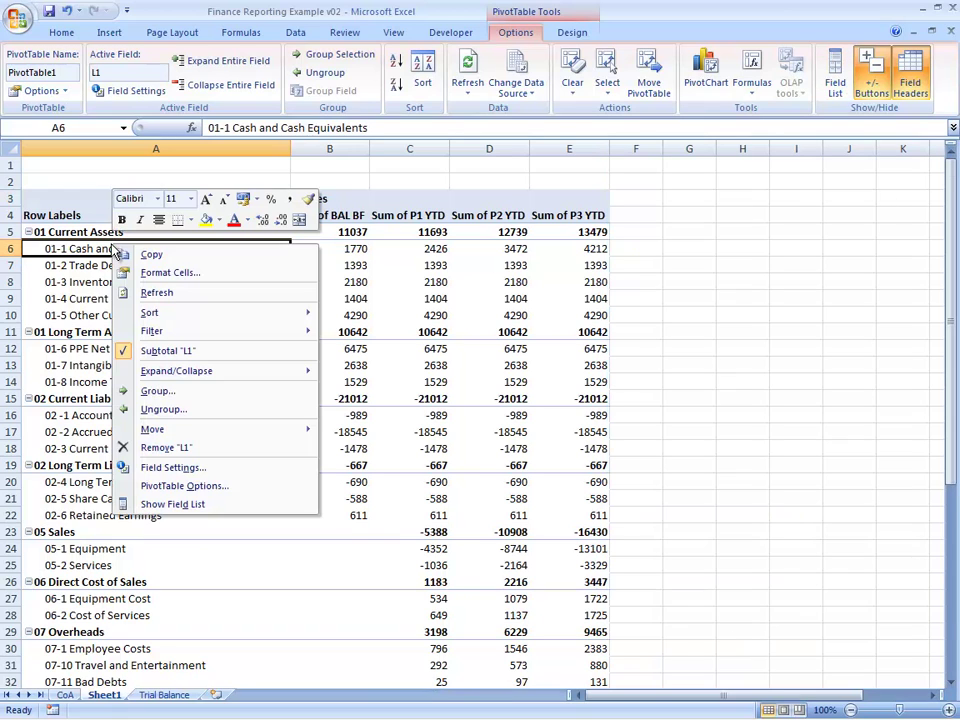
left_click(183, 486)
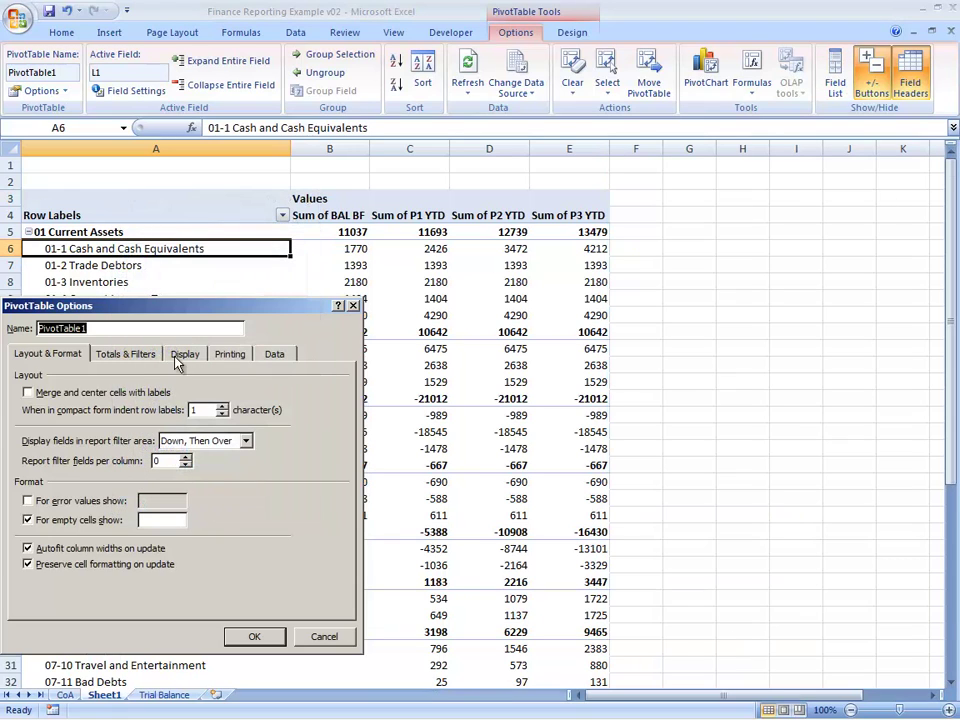
left_click(184, 354)
left_click(90, 478)
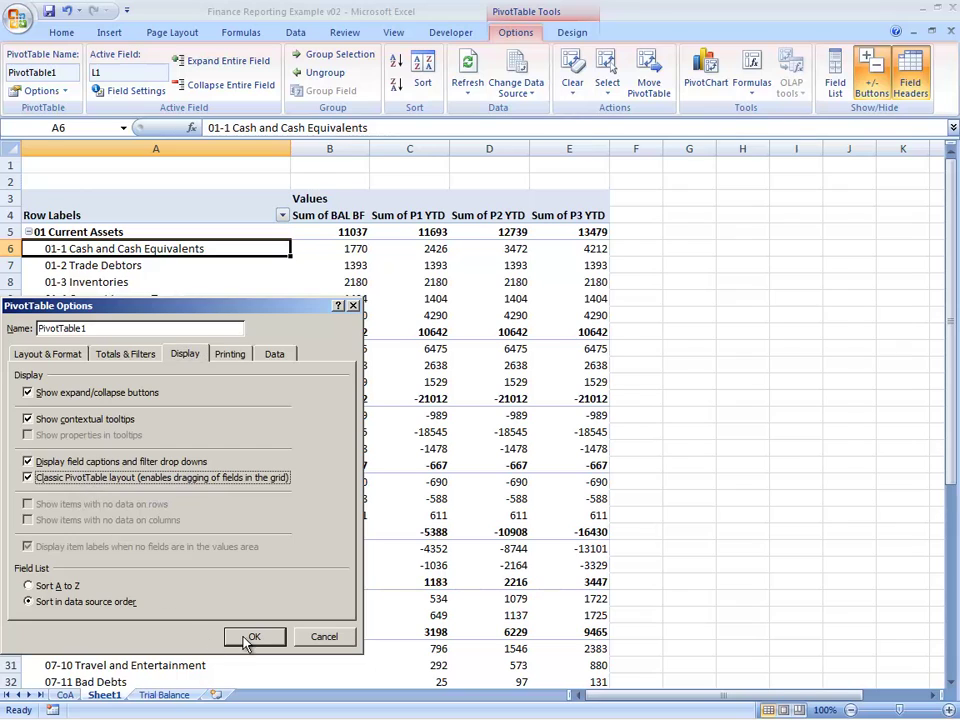
left_click(252, 636)
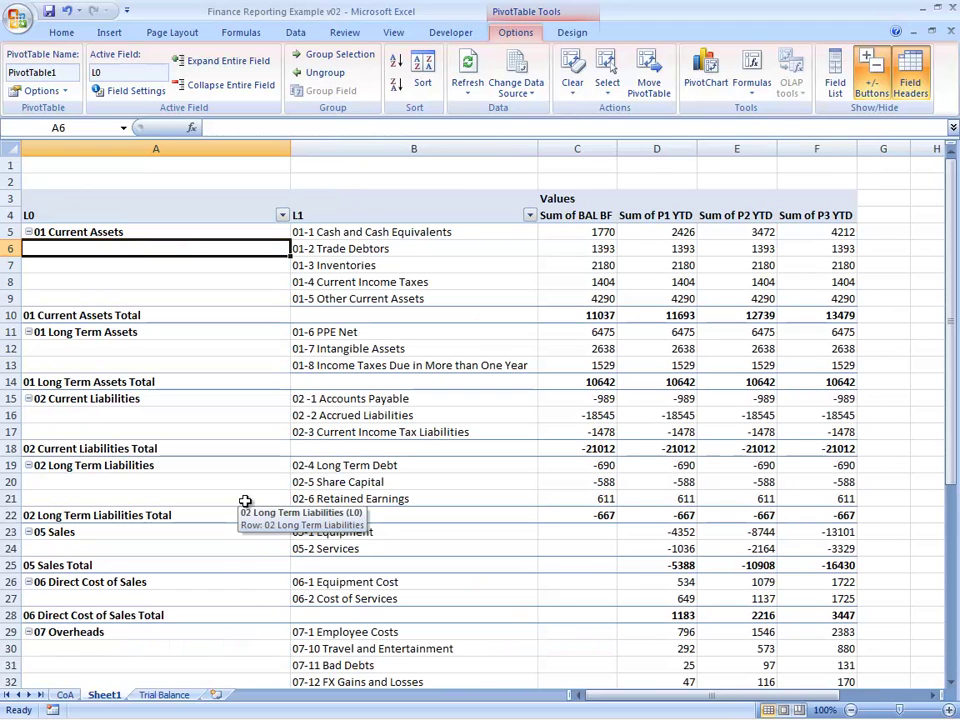
Zoom the sheet to 75% and narrow column A
left_click(394, 36)
left_click(393, 72)
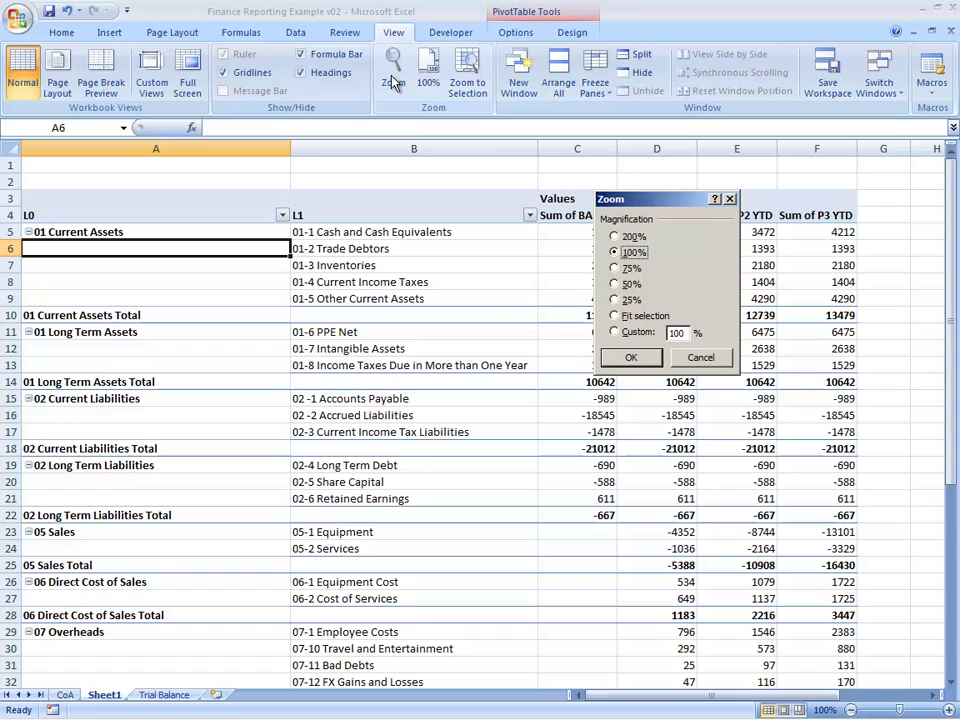
left_click(628, 268)
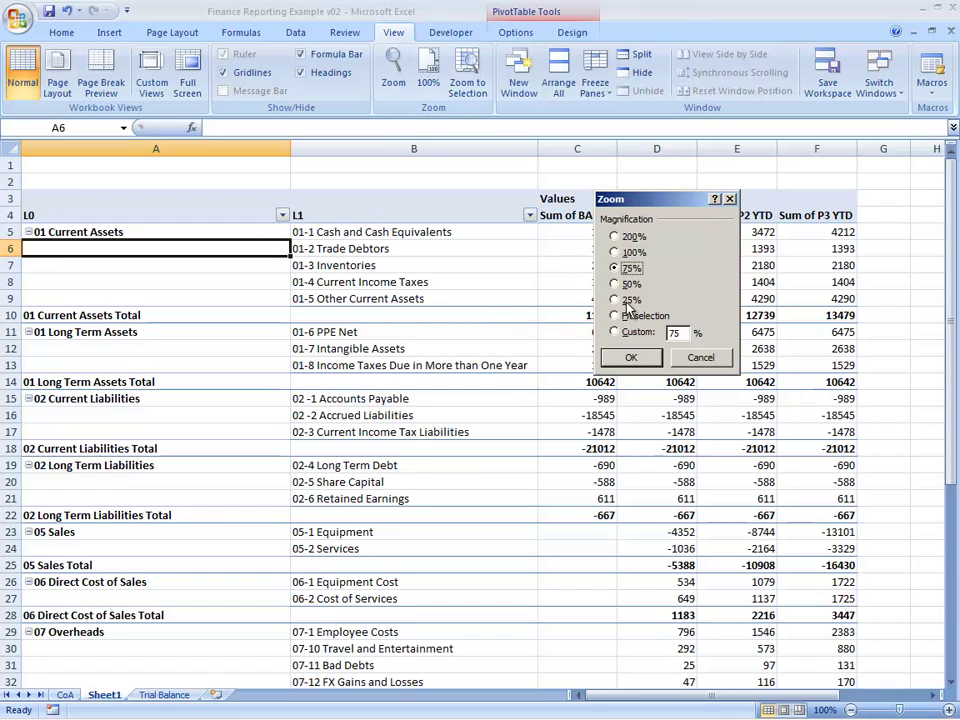
left_click(617, 358)
left_click_drag(218, 149, 155, 149)
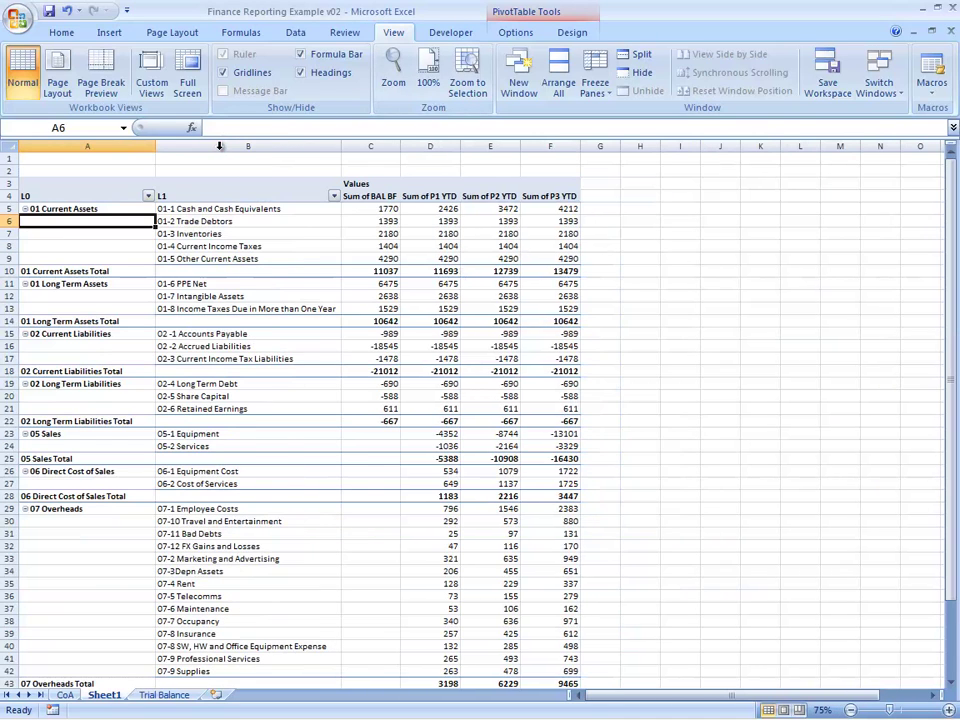
Set Subtotals to None in the field settings of both L0 and L1
right_click(117, 211)
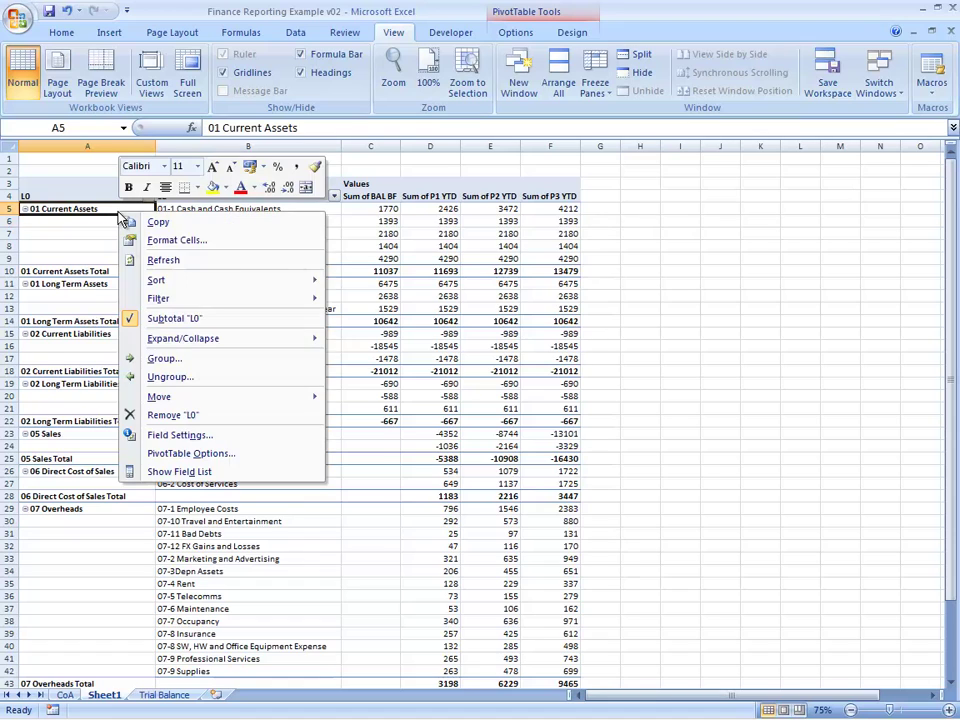
left_click(179, 437)
left_click(32, 390)
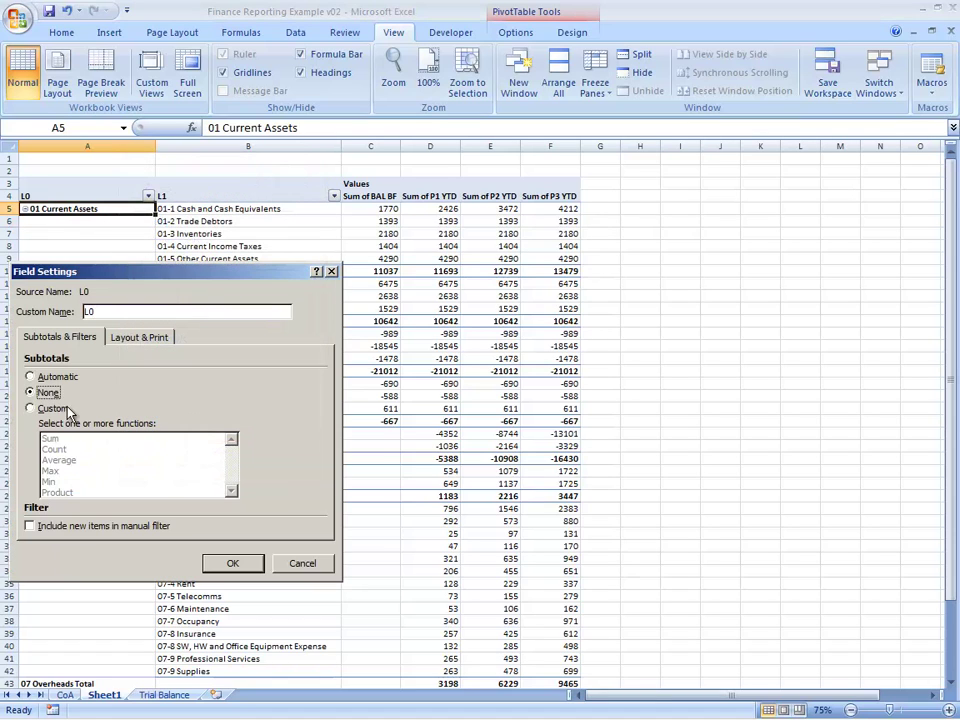
left_click(231, 561)
right_click(181, 209)
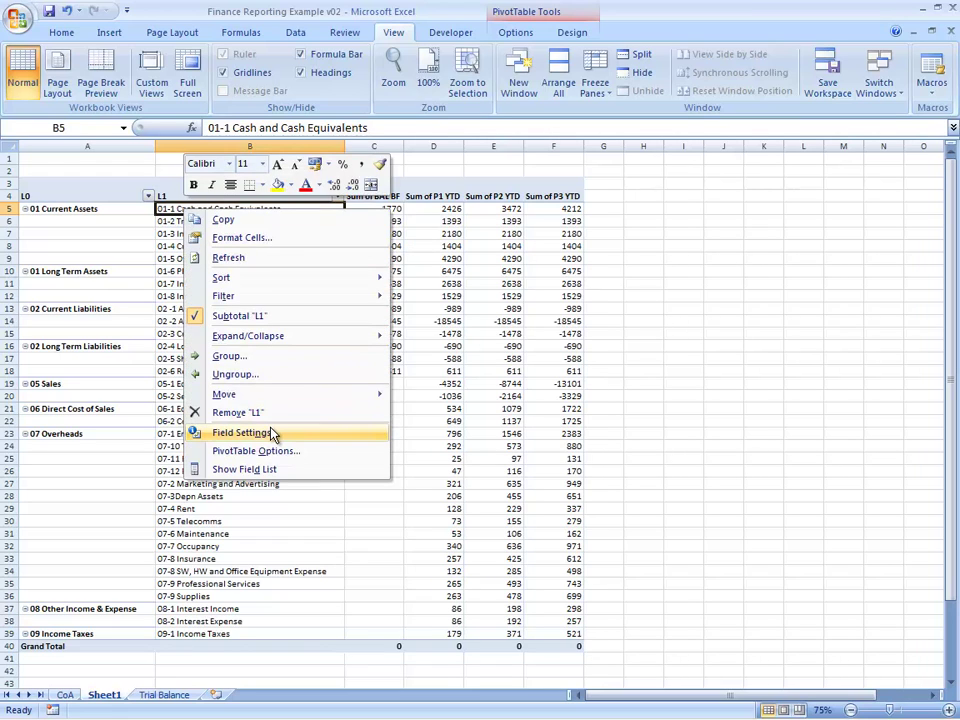
left_click(272, 433)
left_click(126, 389)
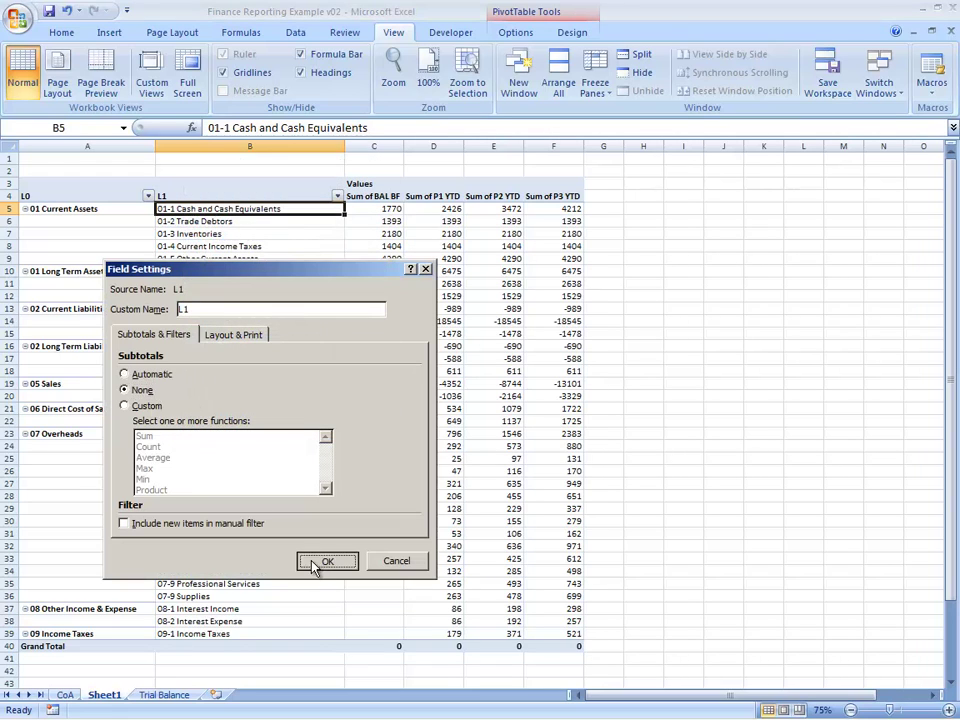
left_click(314, 564)
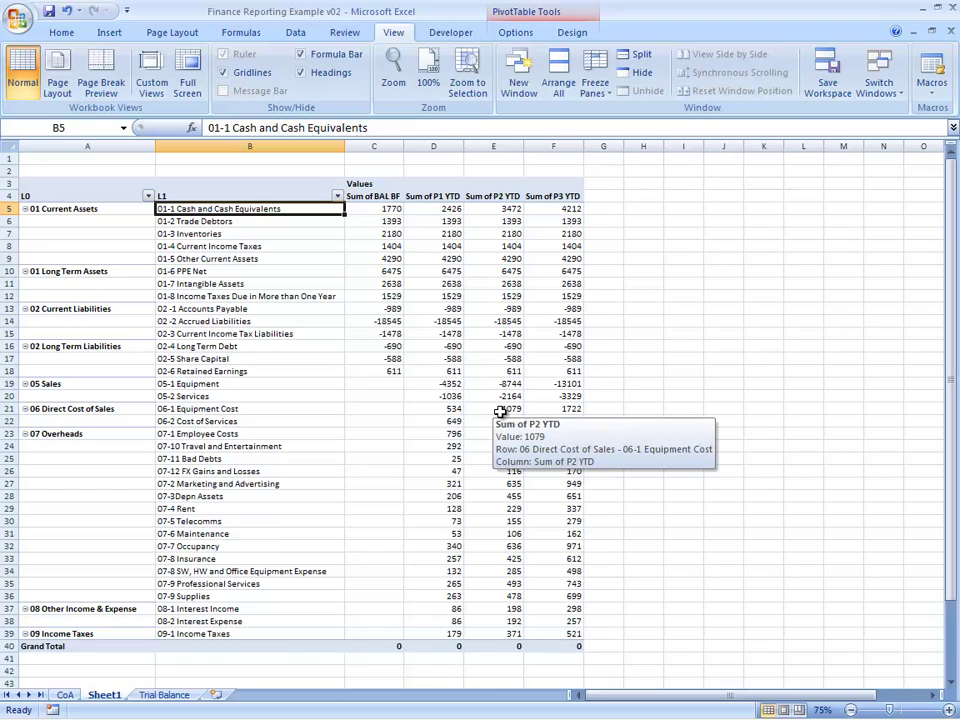
Apply the custom format #,##0_-;[Red](#,##0) to all pivot value cells
left_click_drag(385, 207, 575, 650)
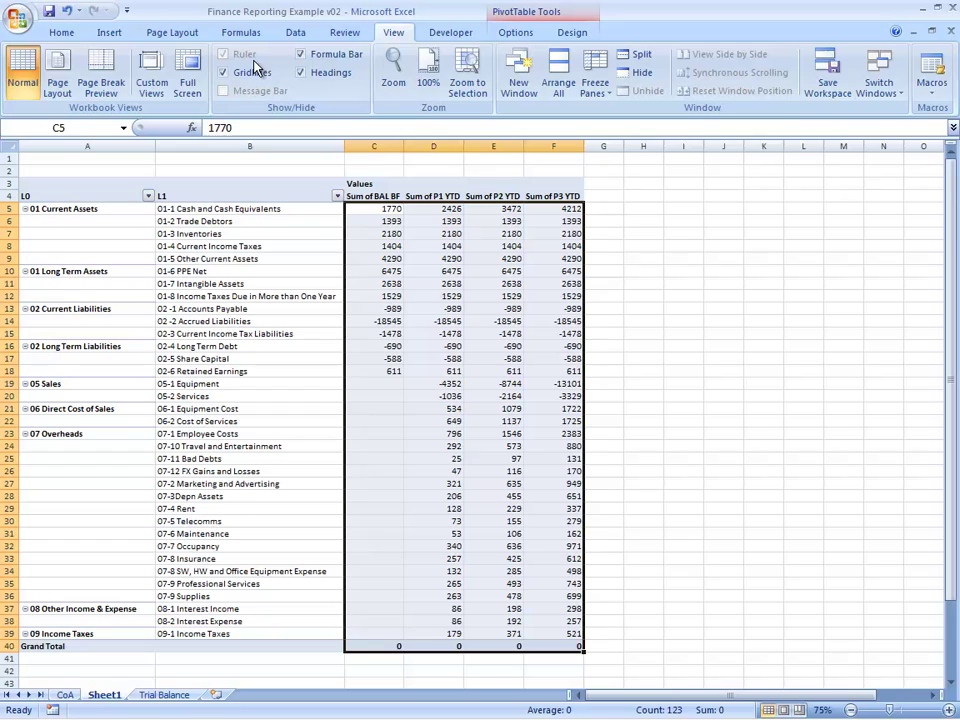
left_click(62, 32)
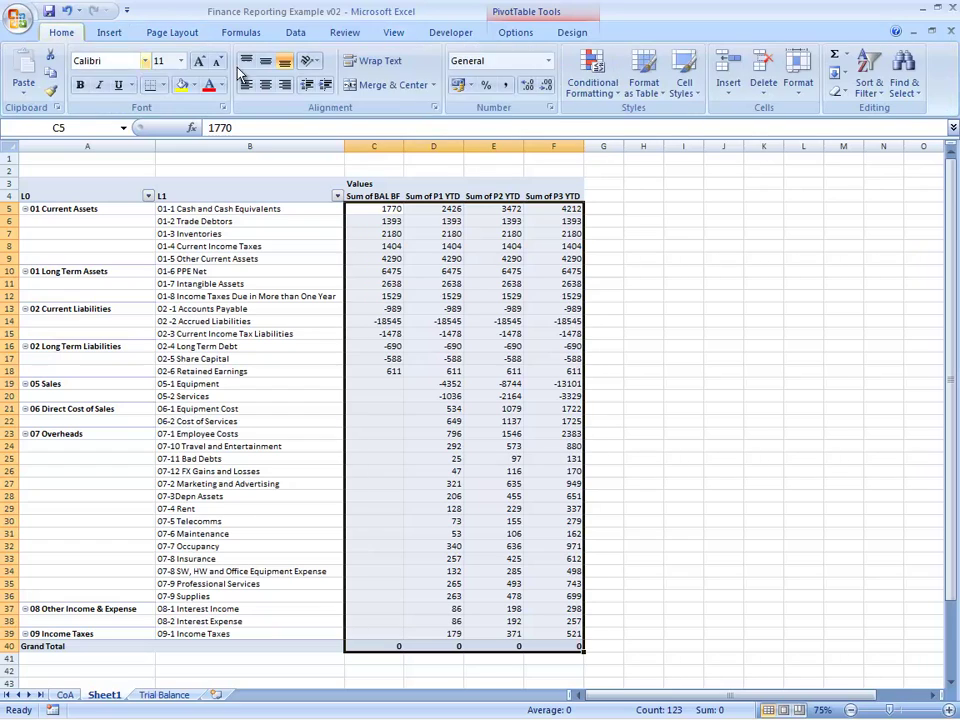
left_click(547, 63)
left_click(521, 486)
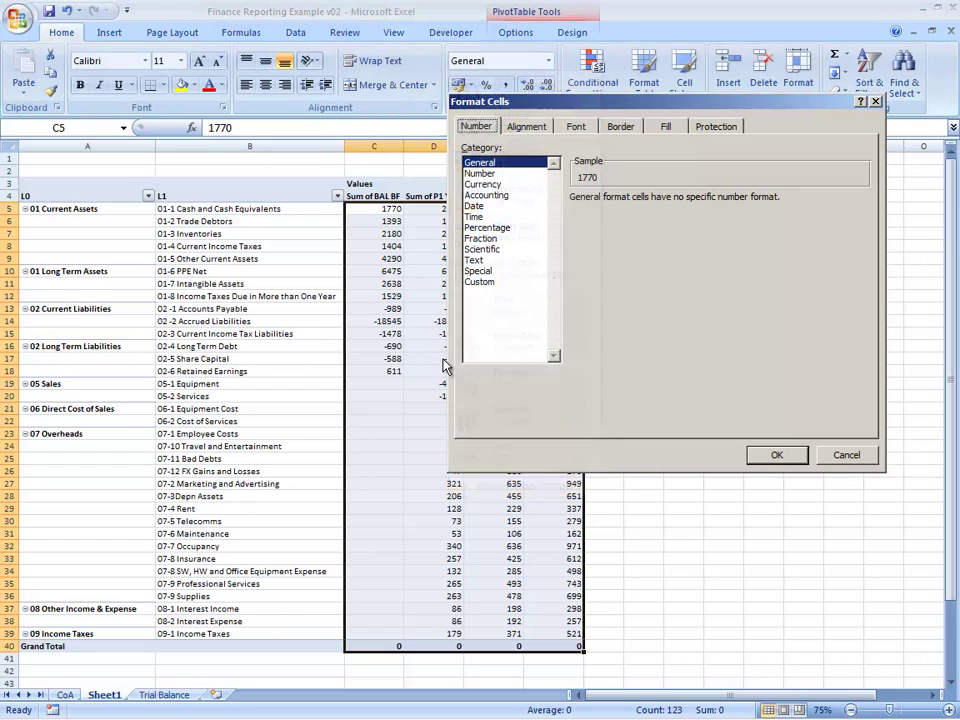
left_click(510, 285)
left_click_drag(861, 257, 888, 365)
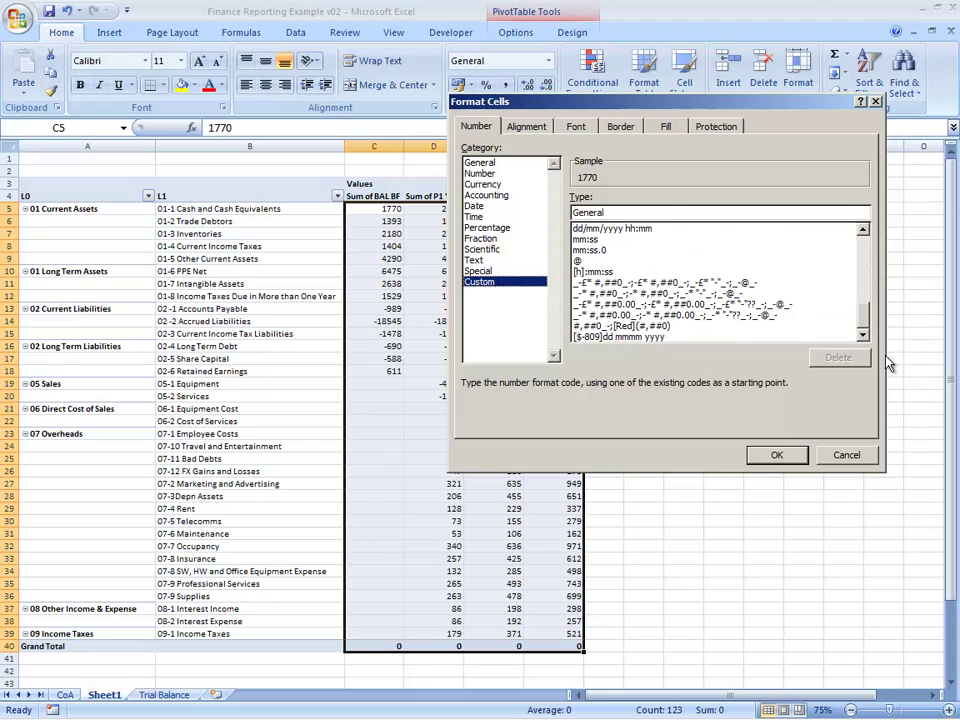
left_click(600, 326)
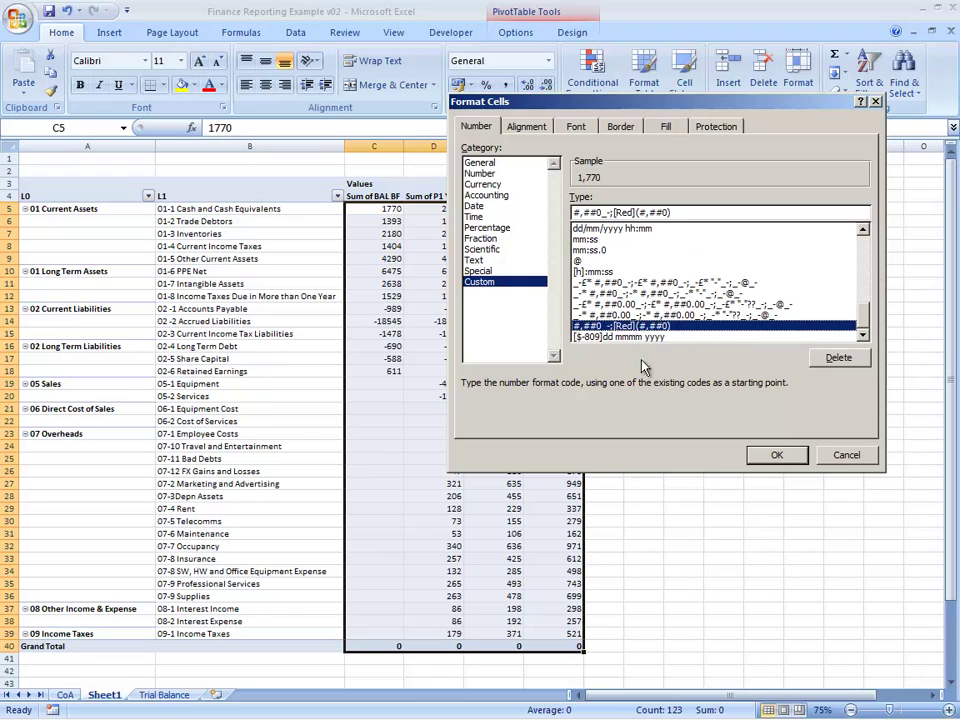
left_click(786, 455)
left_click(411, 306)
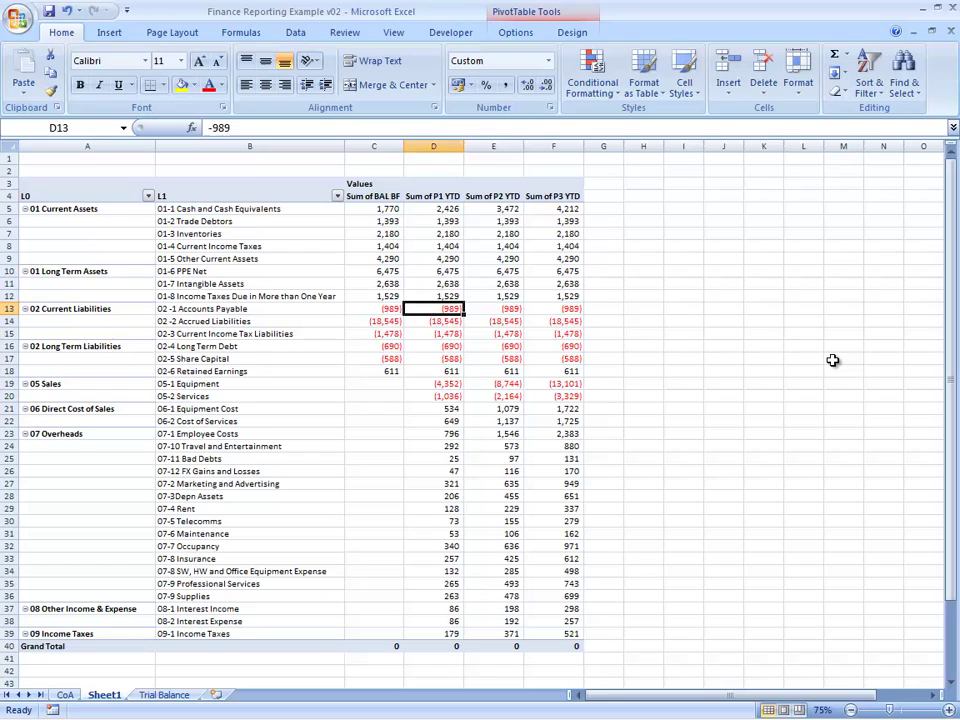
Group the 01–02 asset and liability categories and rename the group 'Balance Sheet'
key("Down")
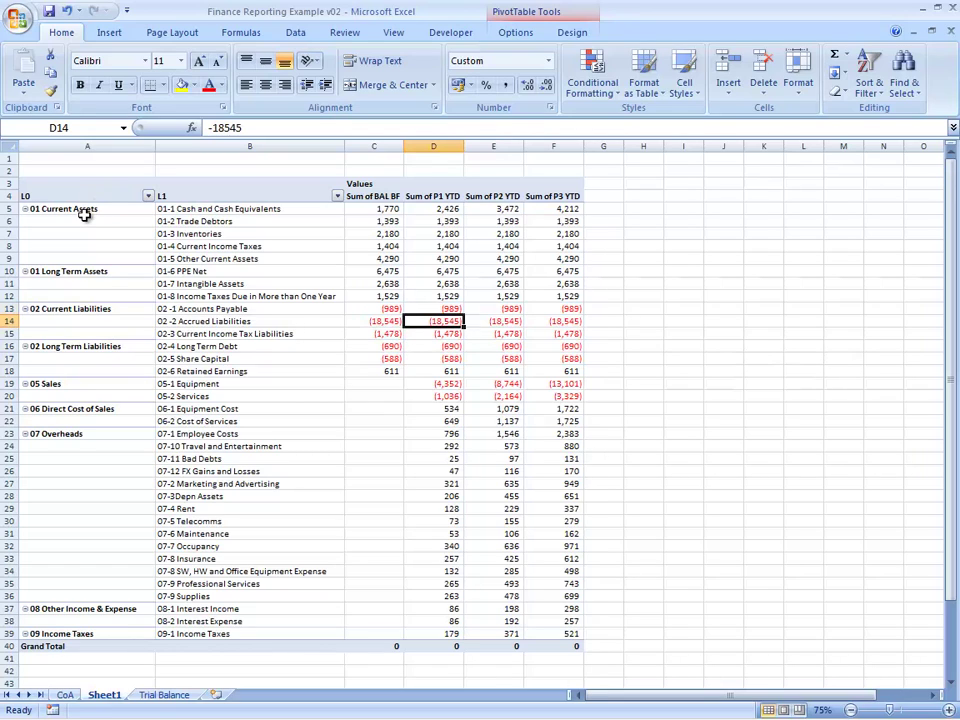
left_click_drag(81, 208, 132, 374)
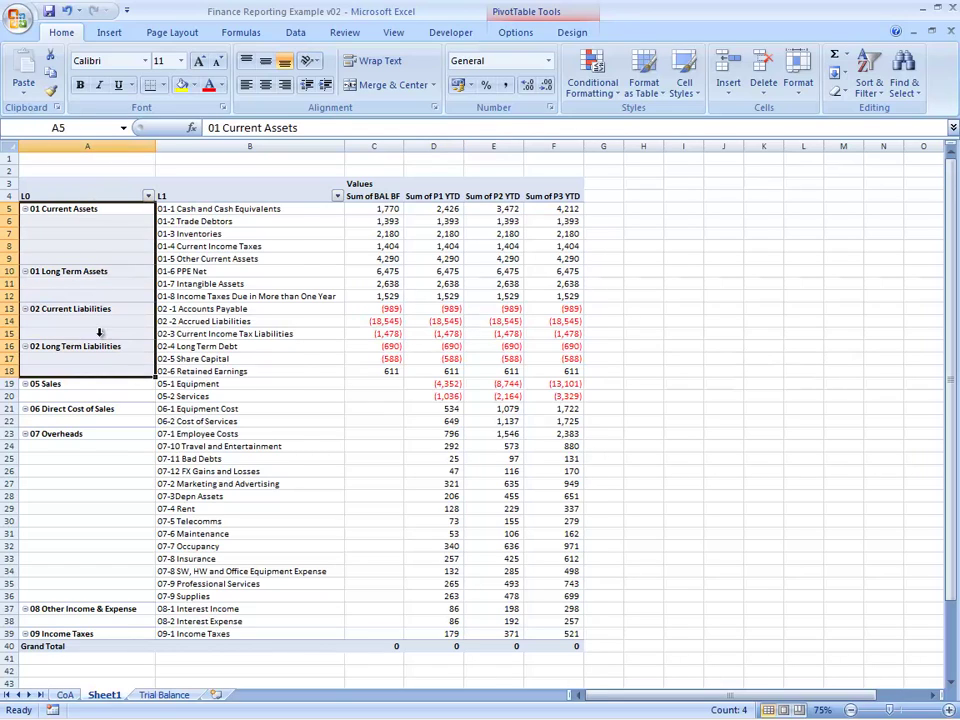
right_click(93, 260)
left_click(147, 407)
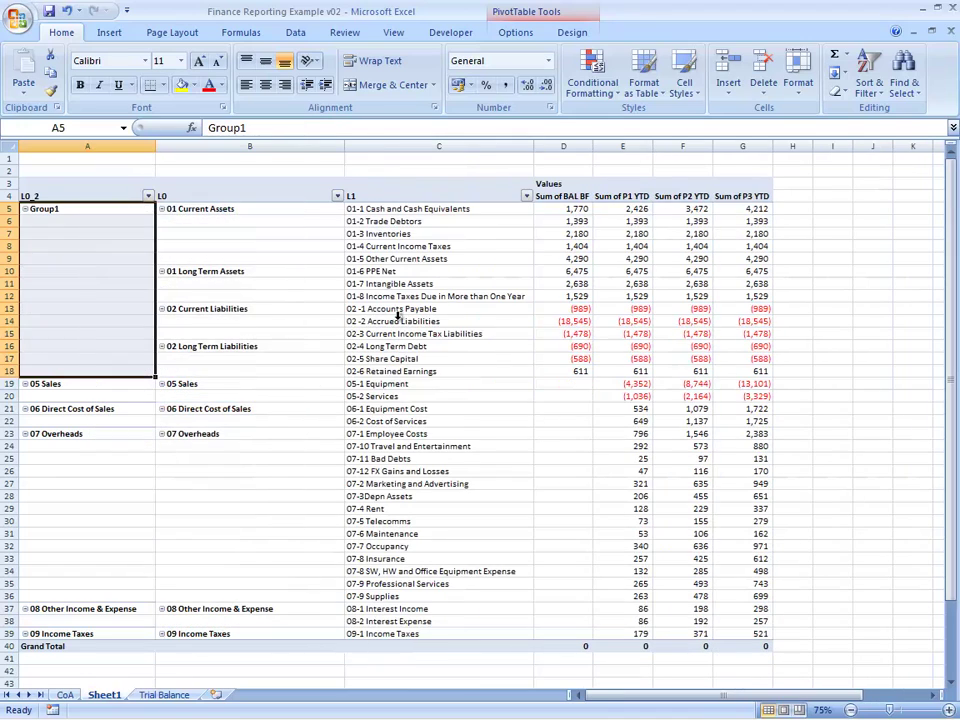
key("Up")
key("Down")
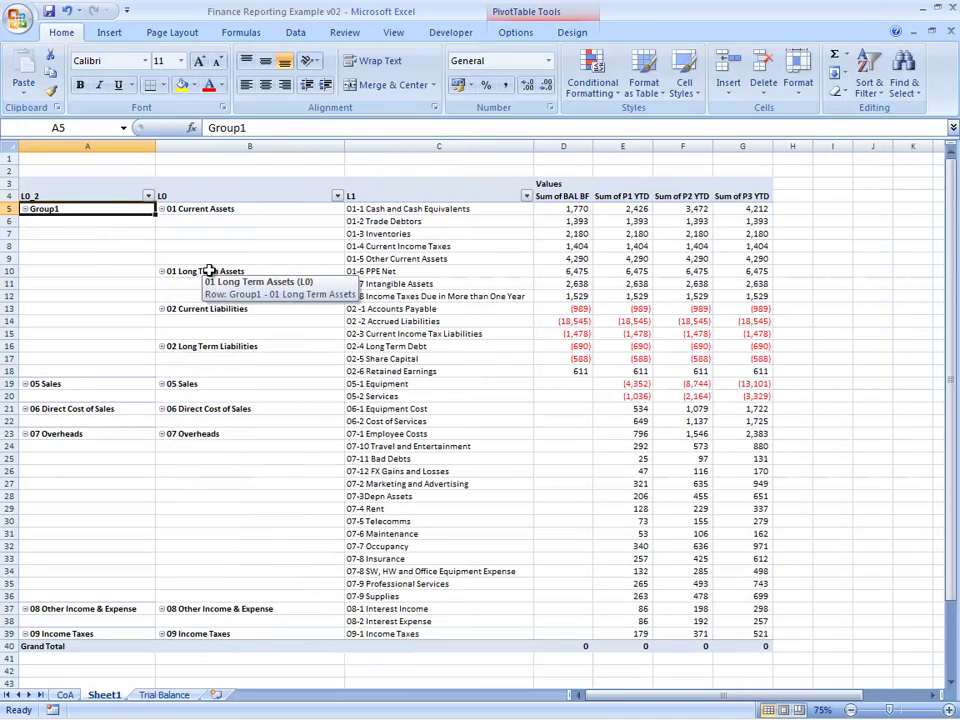
key("F2")
key("shift+Home")
type("Balan")
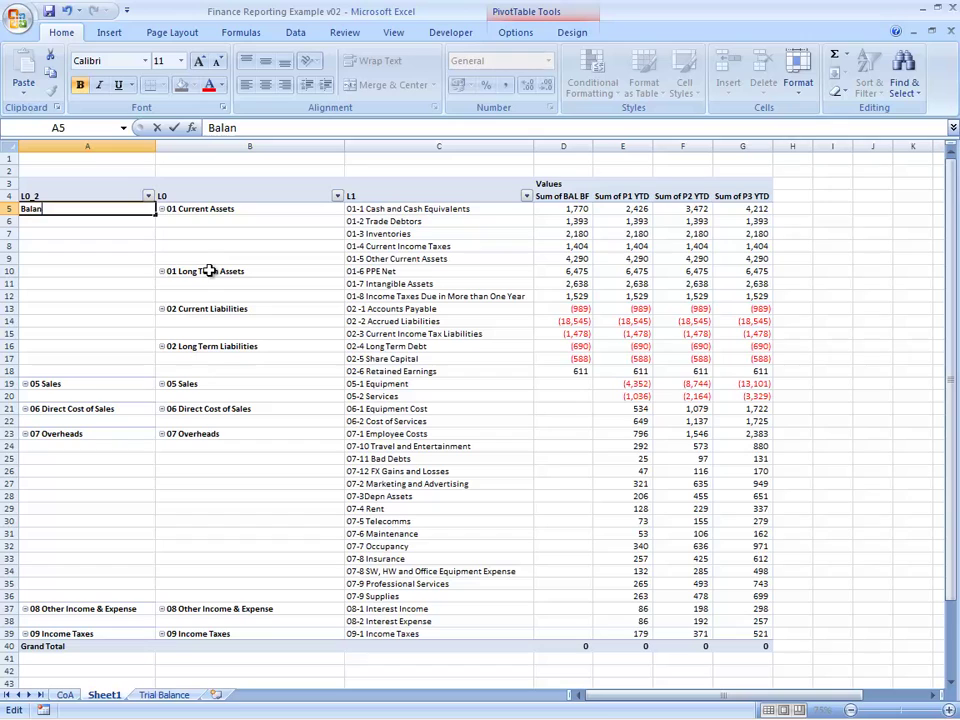
type("ce Sheet")
key("Return")
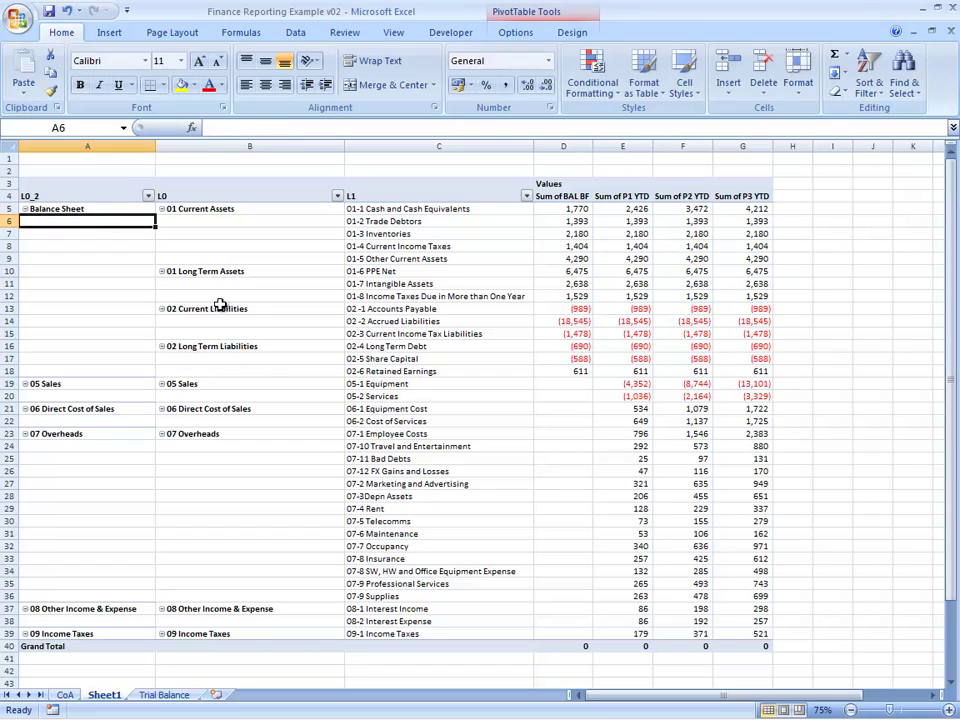
Group the categories from 05 Sales through 09 Income Taxes into a second group
left_click(253, 383)
key("shift+Down")
key("shift+Down")
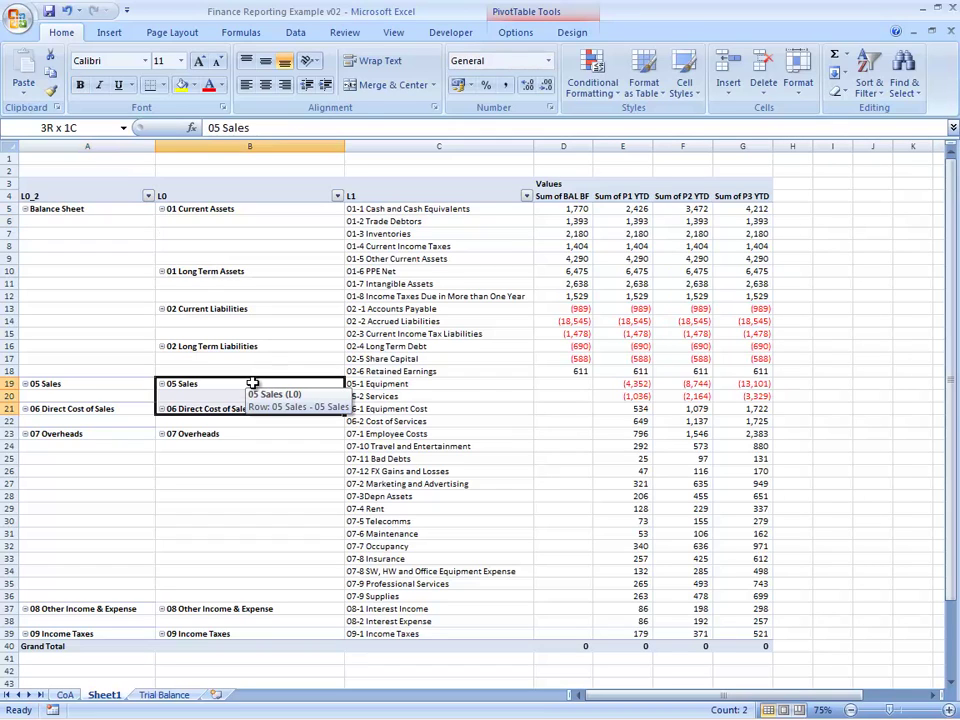
key("shift+Page_Down")
key("ctrl+shift+Up")
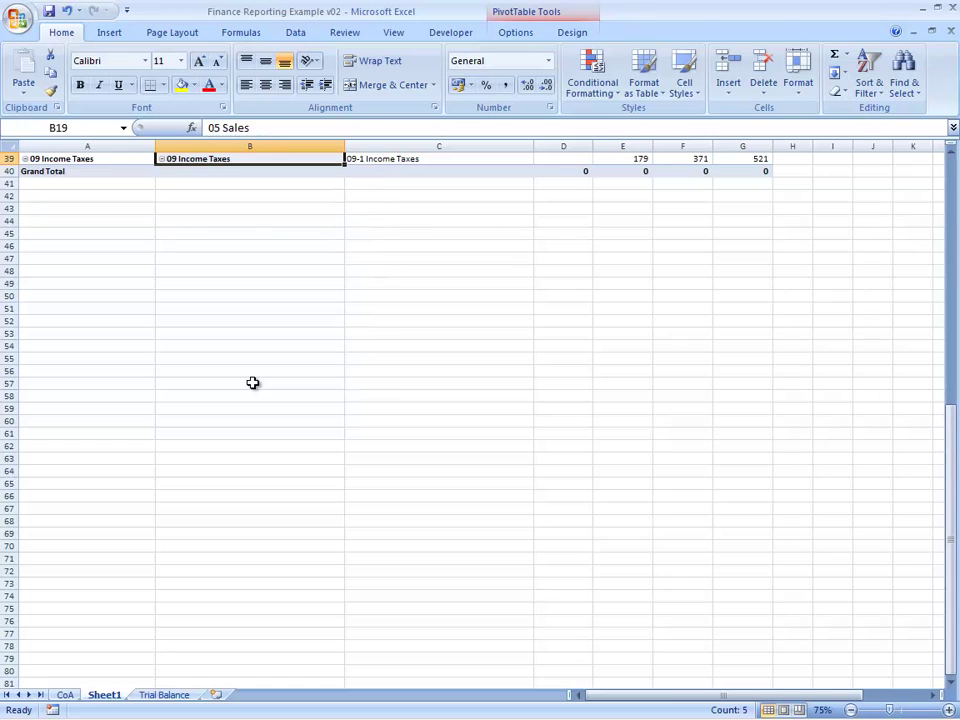
right_click(228, 158)
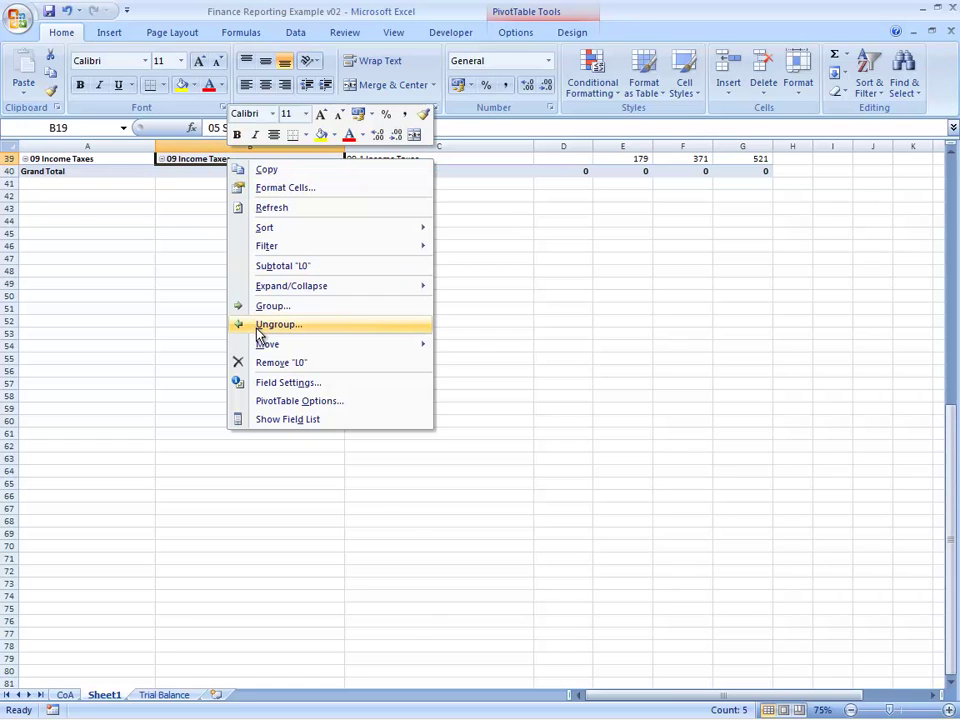
left_click(266, 306)
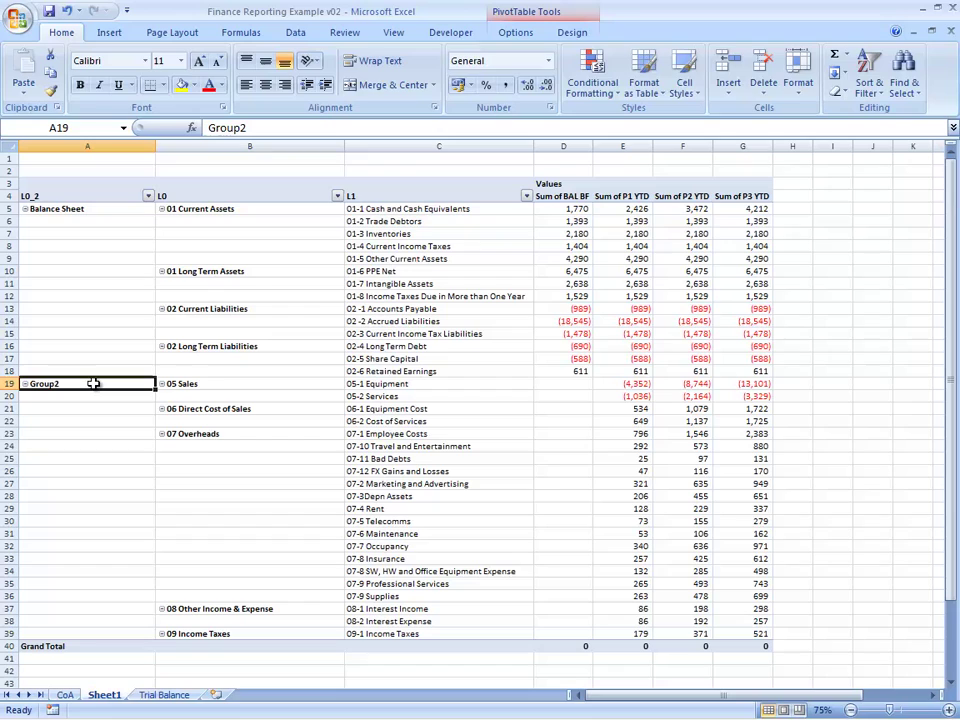
Name the second group 'P&L' and set automatic subtotals on the L0_2 field
type("P")
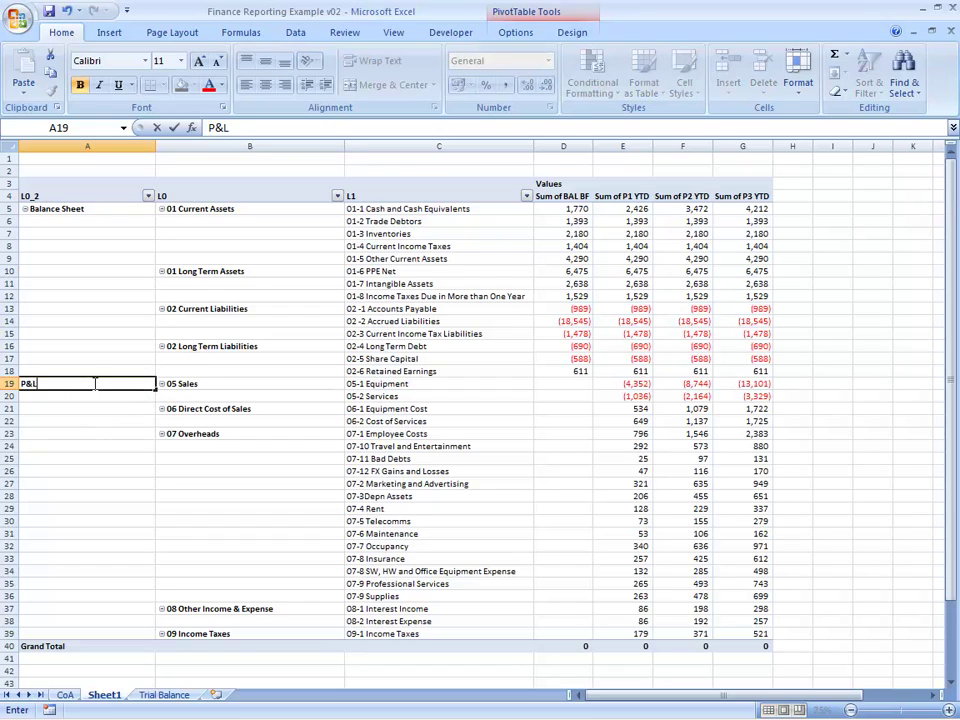
type("&L")
key("Return")
right_click(64, 196)
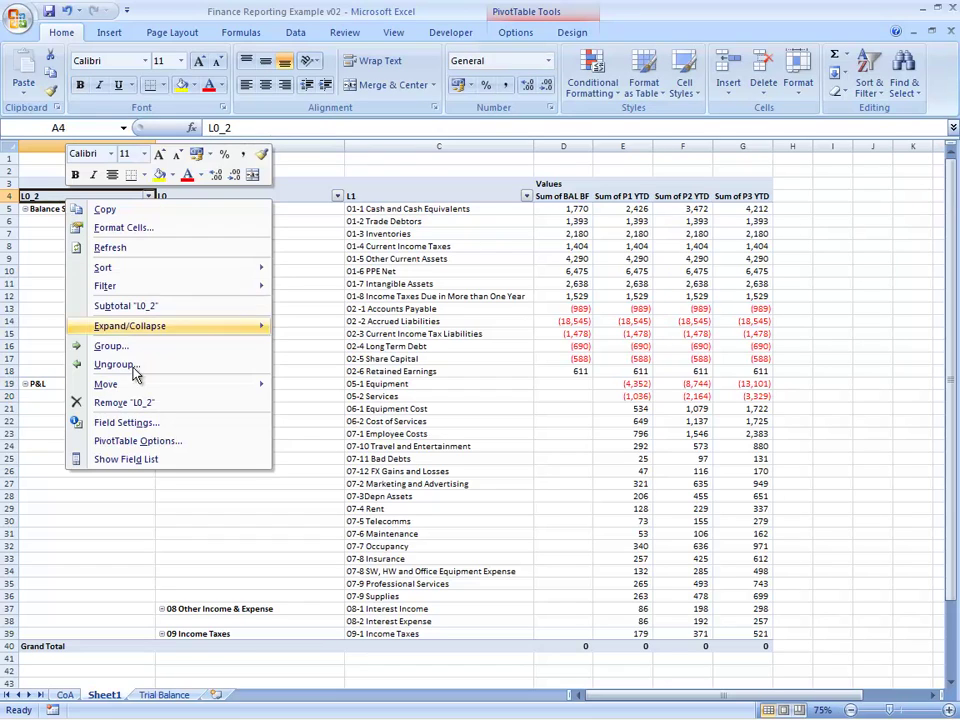
left_click(163, 424)
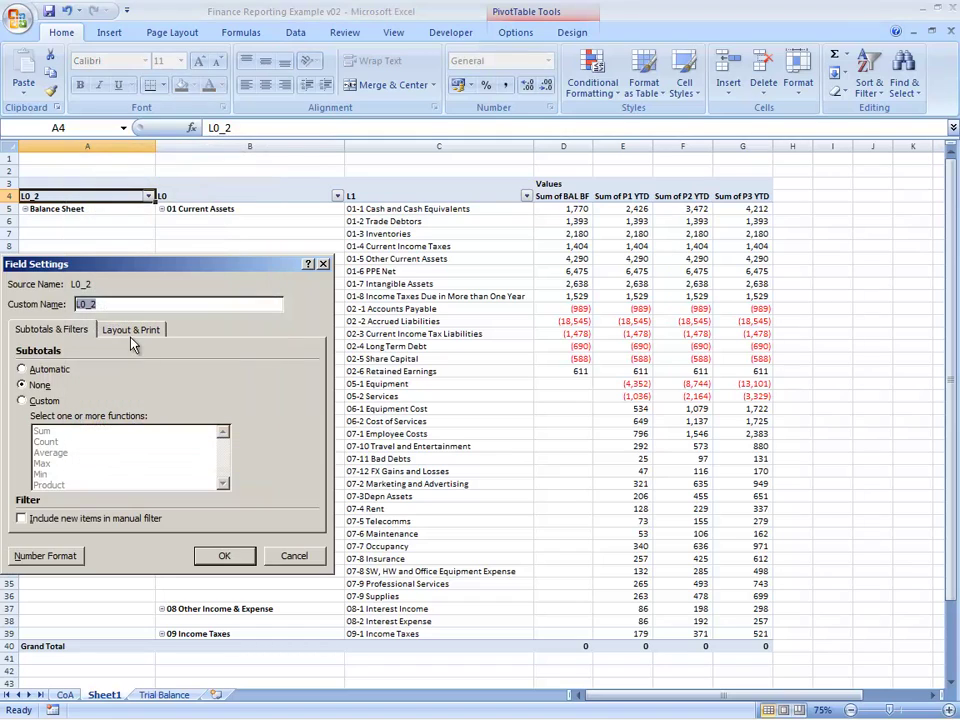
left_click(55, 371)
left_click(225, 560)
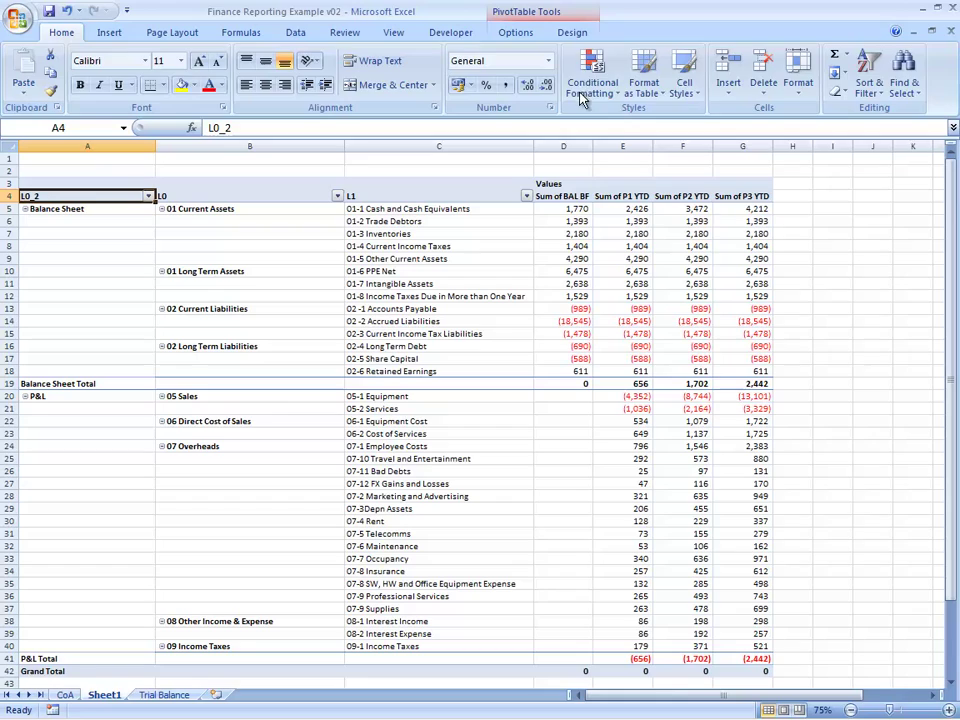
left_click(572, 32)
Choose a blue medium PivotTable style with a dark header and shaded total rows
left_click(788, 91)
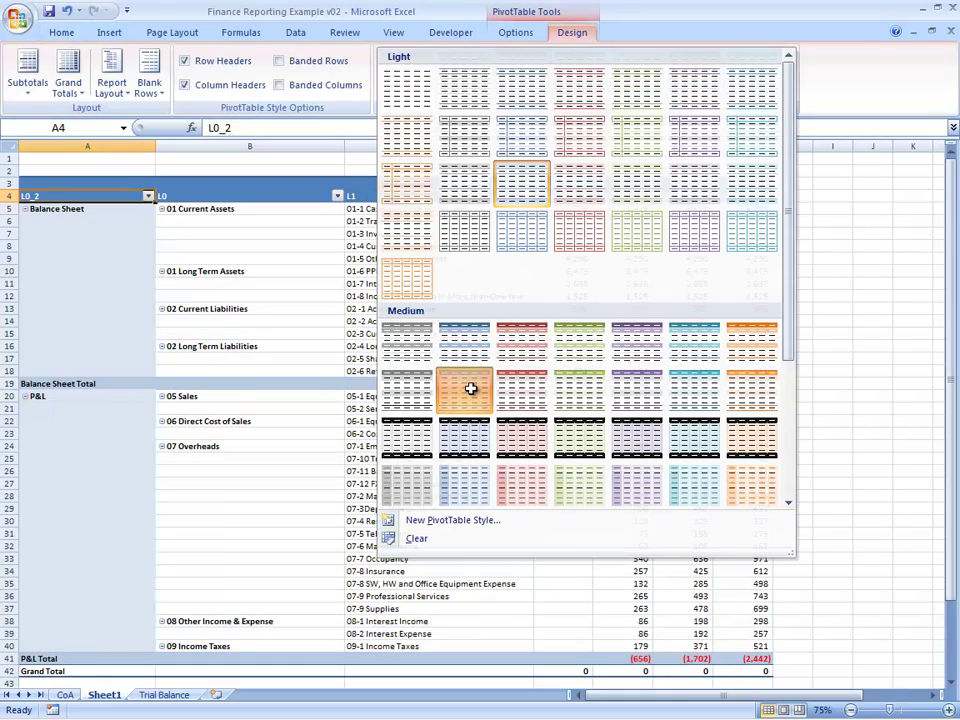
key("Escape")
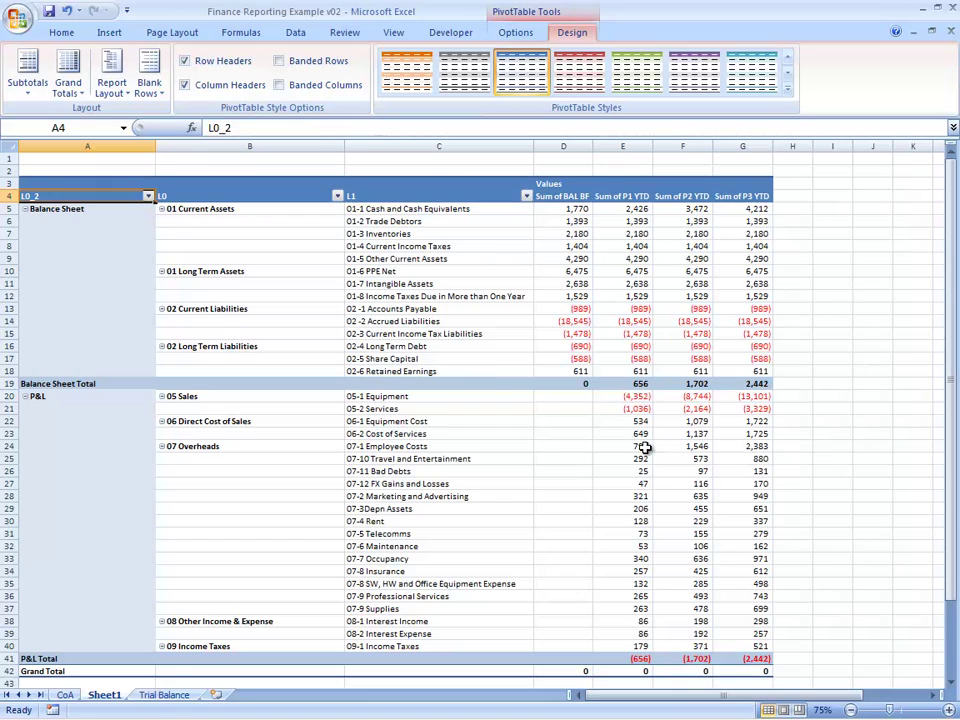
mouse_move(679, 459)
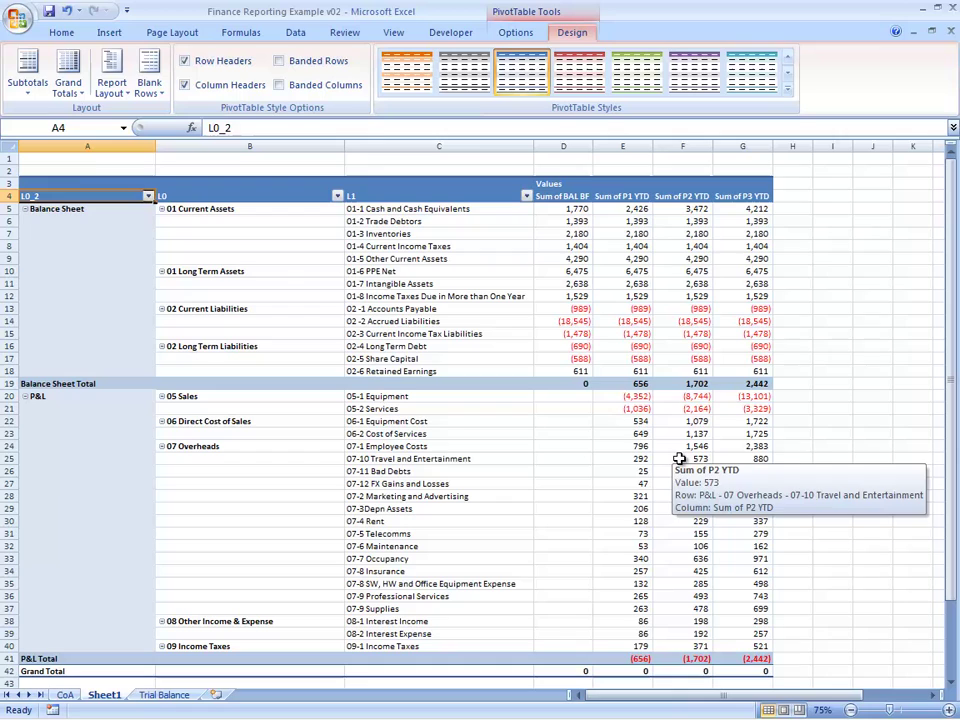
Autofit column A to its group labels and check the Balance Sheet categories and total
double_click(154, 145)
left_click(162, 208)
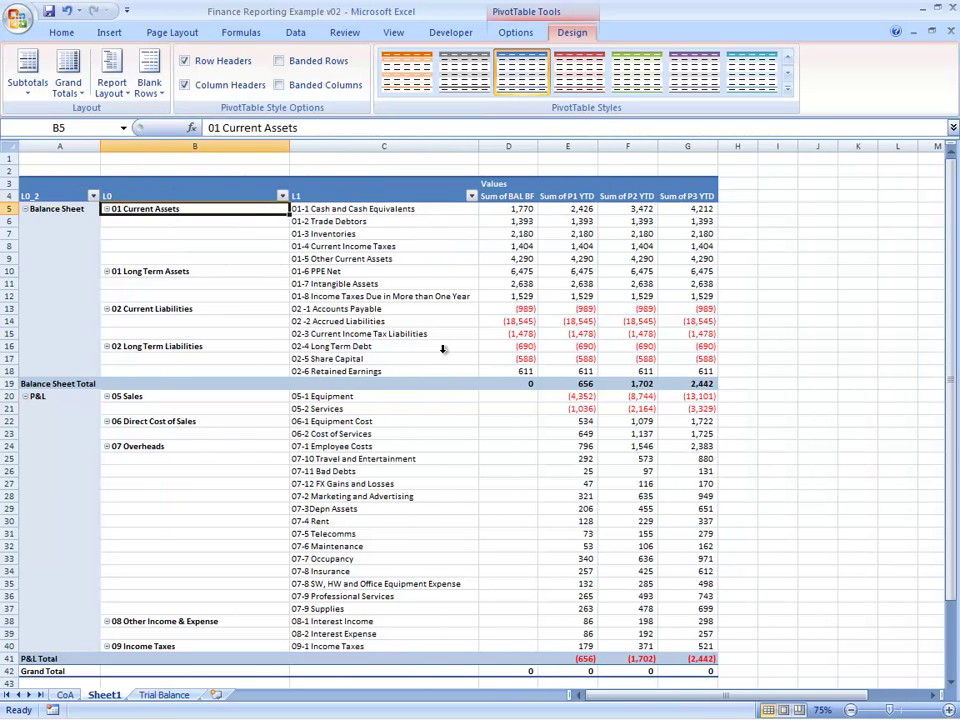
key("Down")
key("Down")
key("Down")
key("Down")
key("Down")
key("Down")
key("Down")
key("Down")
key("Down")
key("Down")
key("Down")
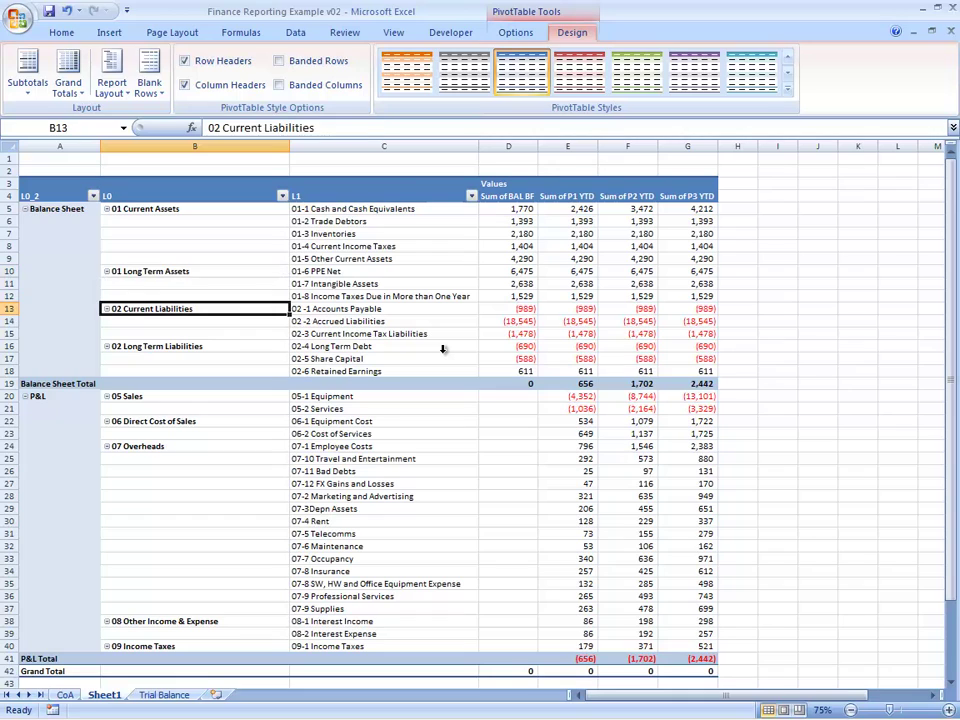
key("Down")
key("Down")
key("Down")
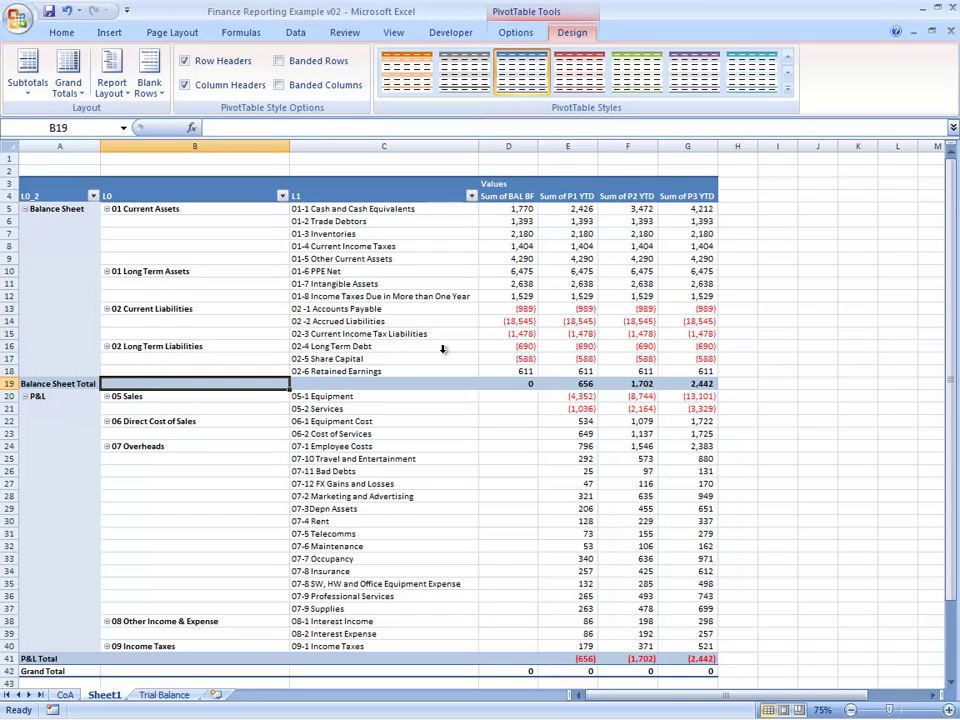
key("Right")
key("Right")
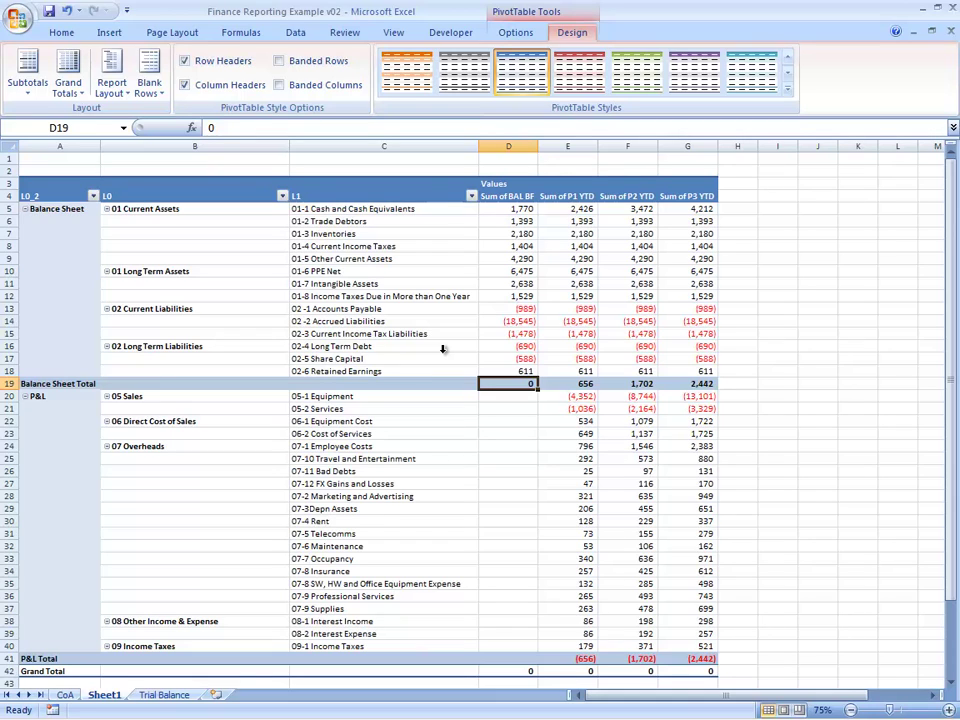
Check the BAL BF, P1 YTD and P2 YTD values down to the P&L Total, ending at cell A1
key("Right")
key("Down")
key("Up")
key("Up")
key("Up")
key("Up")
key("Up")
key("Up")
key("Up")
key("Up")
key("Up")
key("Up")
key("Up")
key("Up")
key("Up")
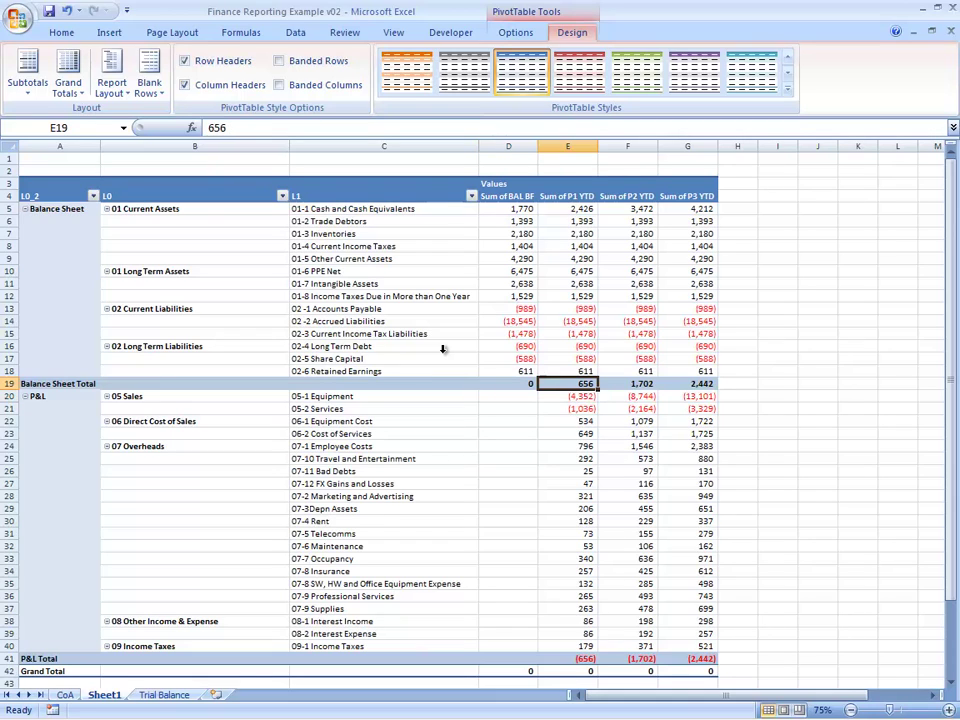
key("Up")
key("Down")
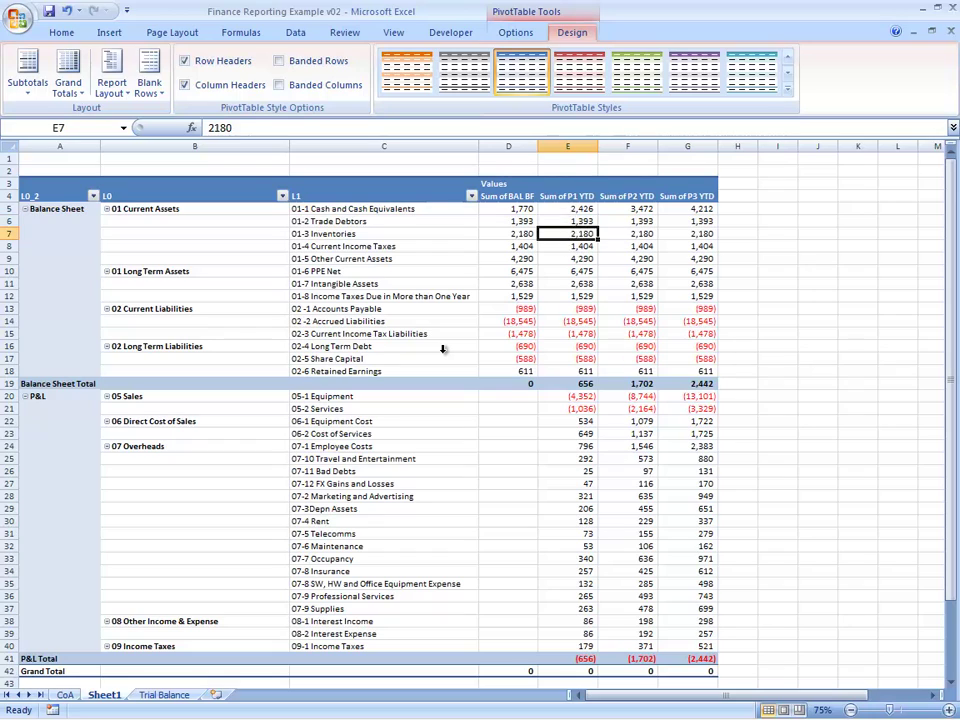
key("Up")
key("Up")
key("Left")
key("Right")
key("Right")
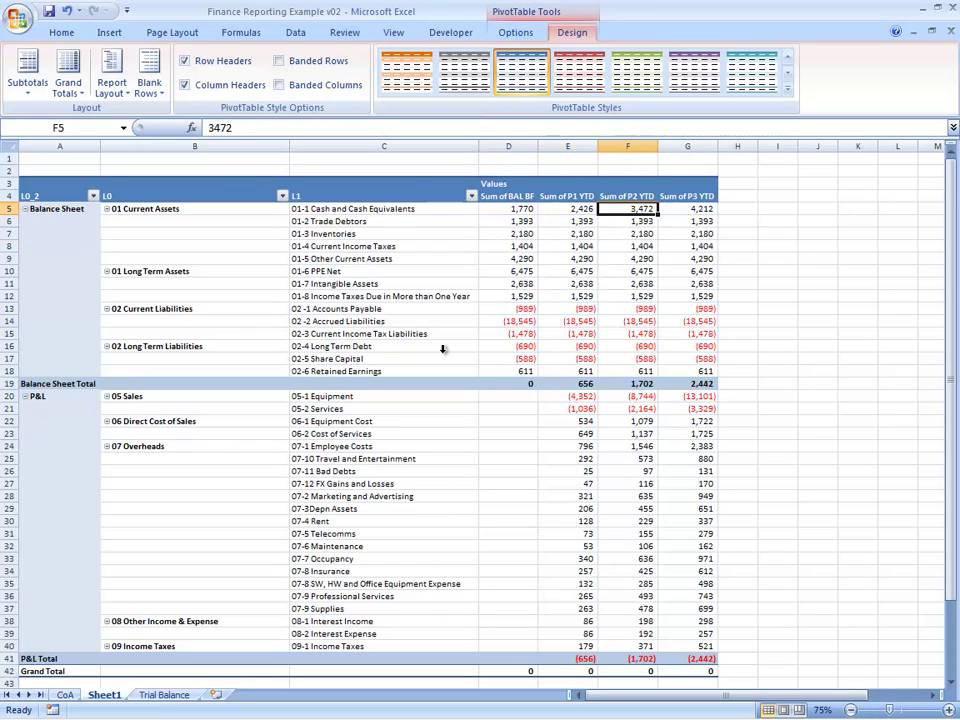
key("Down")
key("Down")
key("Down")
key("Down")
key("Down")
key("Down")
key("Down")
key("Down")
key("Down")
key("Down")
key("Down")
key("Down")
key("Down")
key("Down")
key("Down")
key("Down")
key("Down")
key("Down")
key("Down")
key("Down")
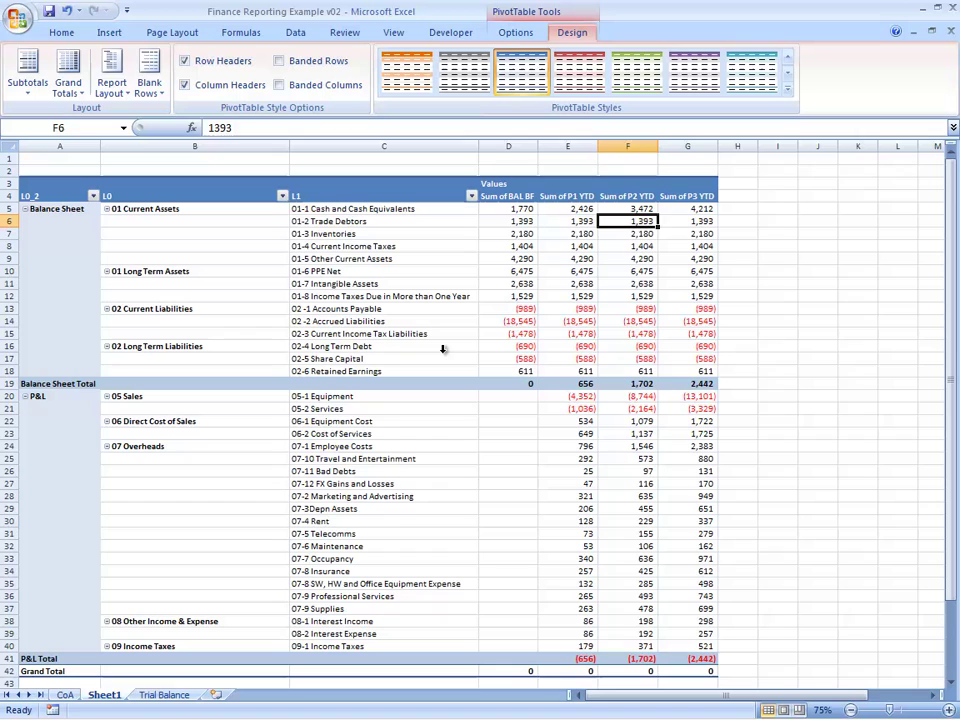
key("Down")
key("Down")
key("Down")
key("Down")
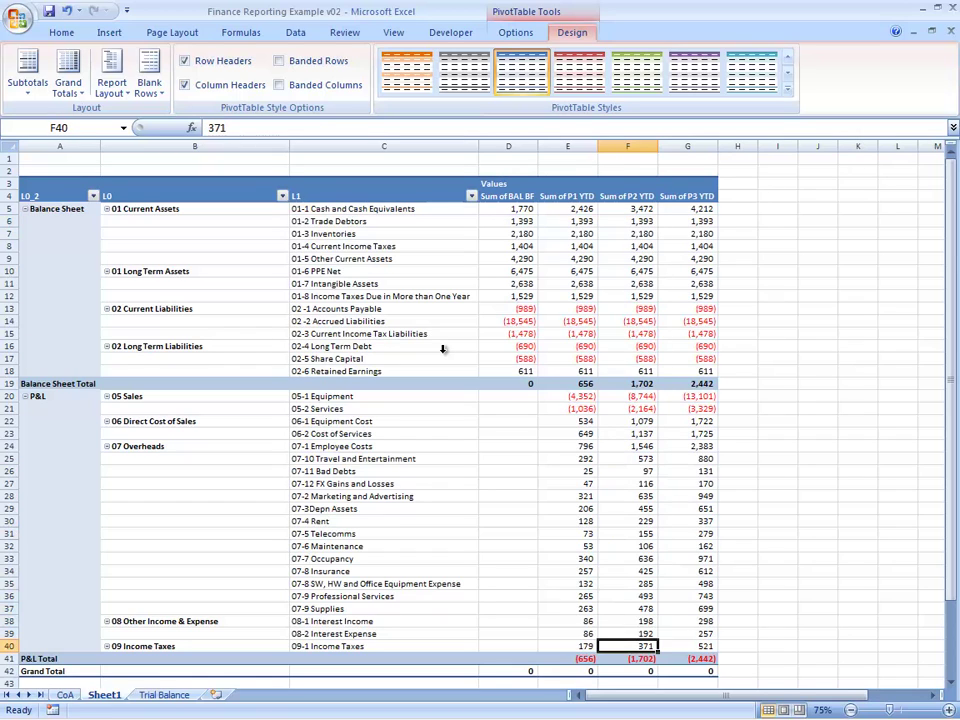
key("ctrl+Home")
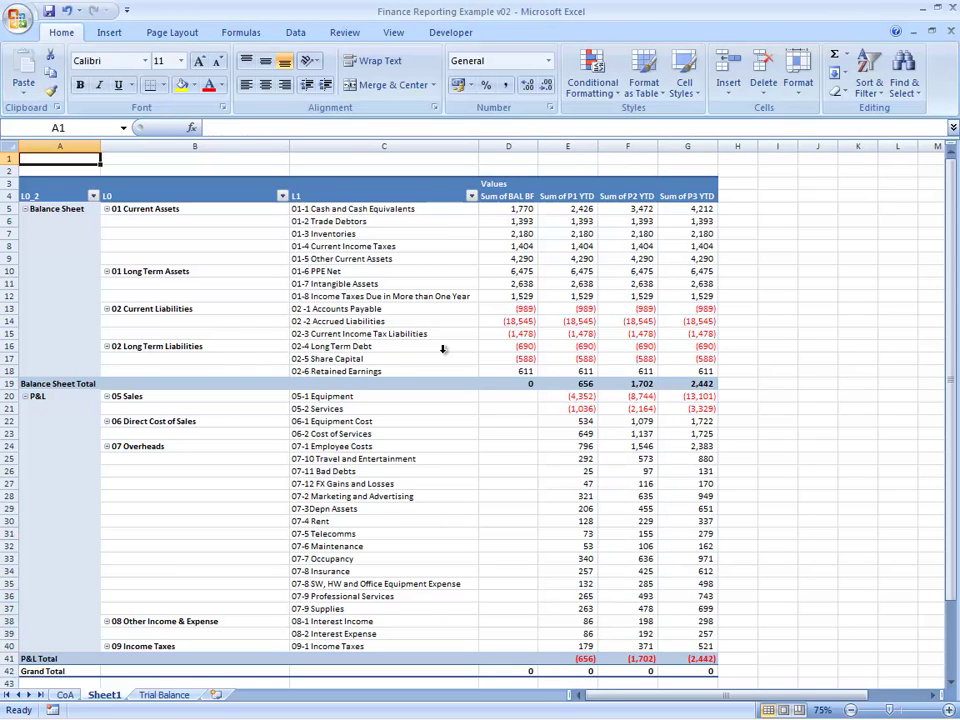